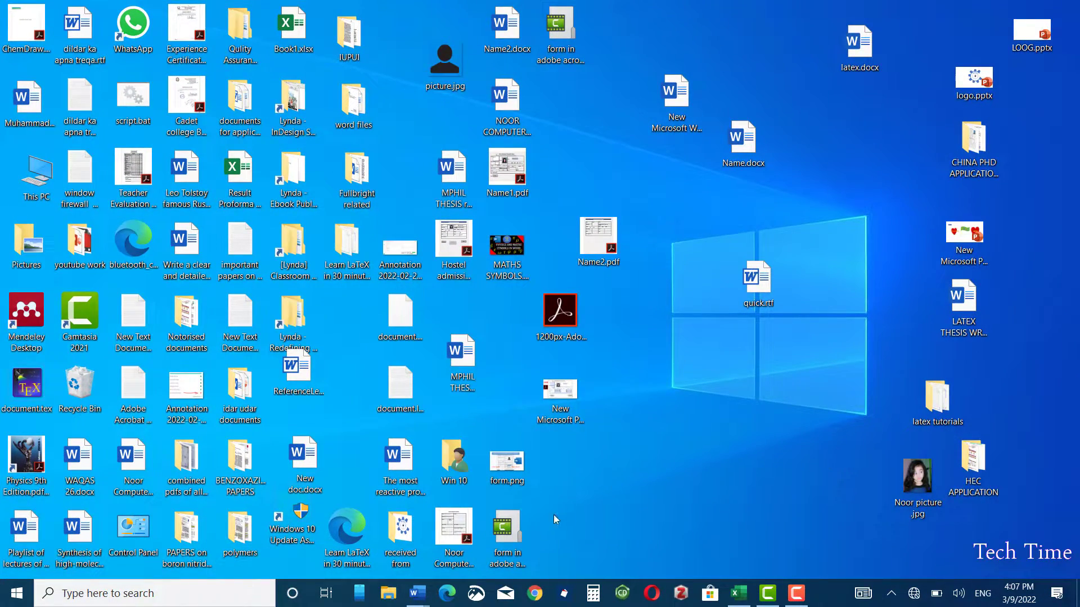
Bring the blank Document2 Word window forward from its taskbar preview.
{"action": "mouse_move", "coordinate": [416, 593]}
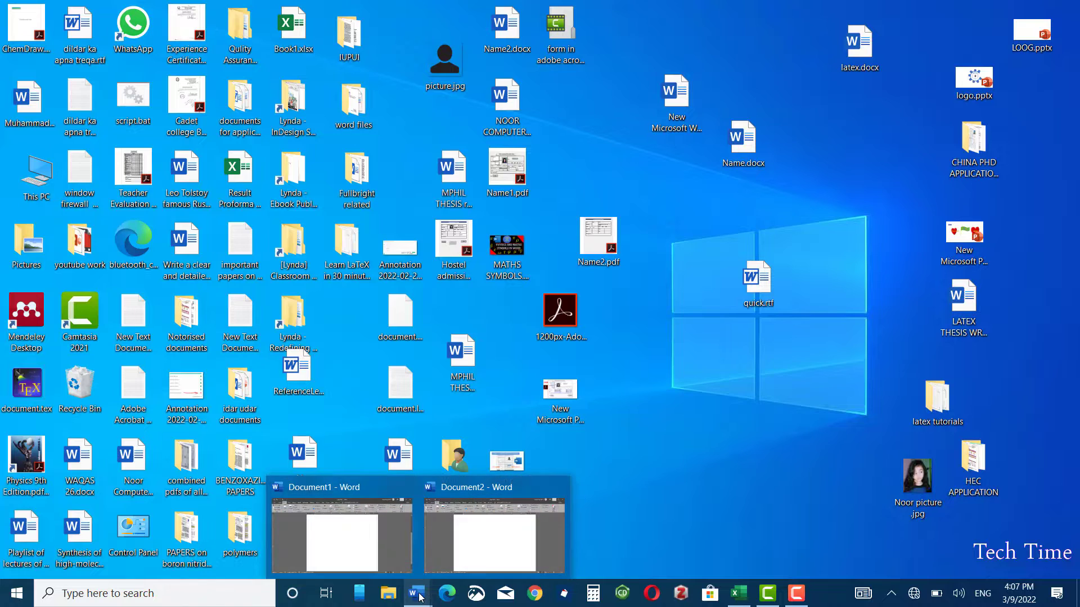
{"action": "left_click", "coordinate": [481, 547]}
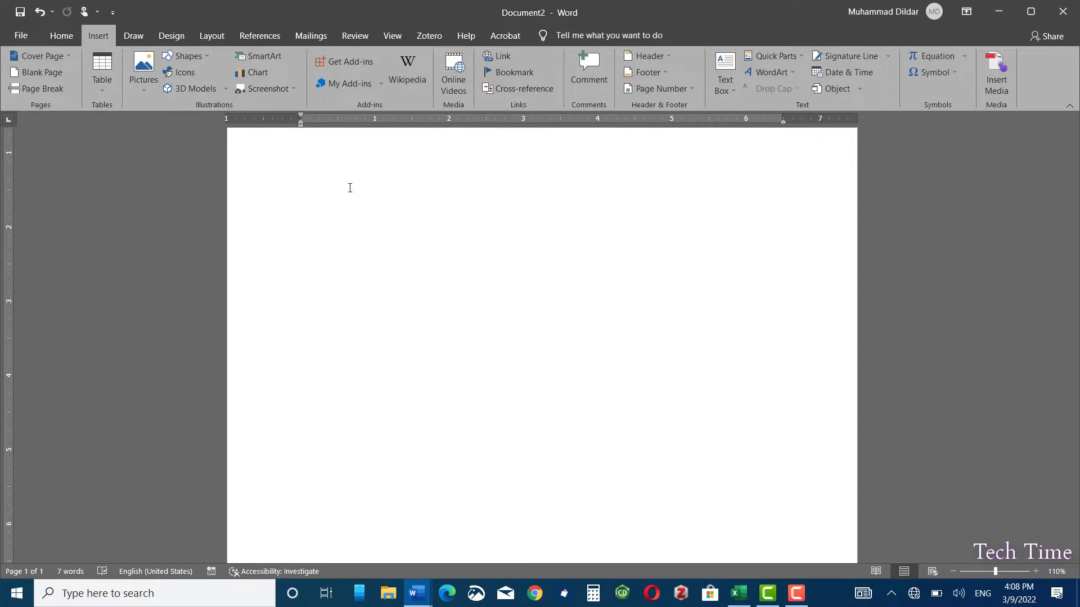
Type a test date 'Monday, December' using AutoComplete suggestions, then delete that line.
{"action": "type", "text": "Mond"}
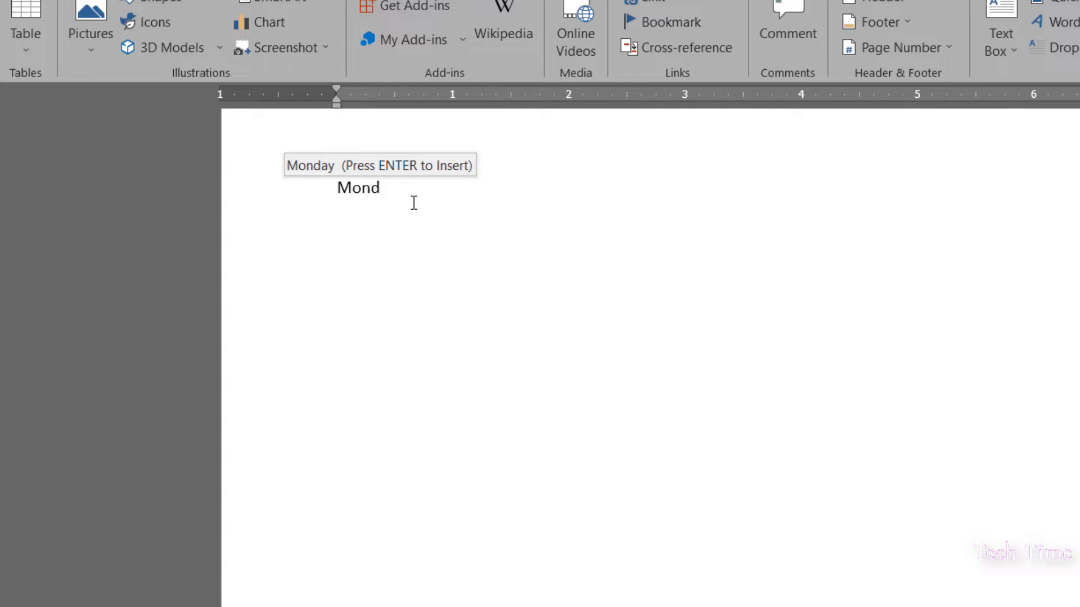
{"action": "key", "text": "Return"}
{"action": "type", "text": ", "}
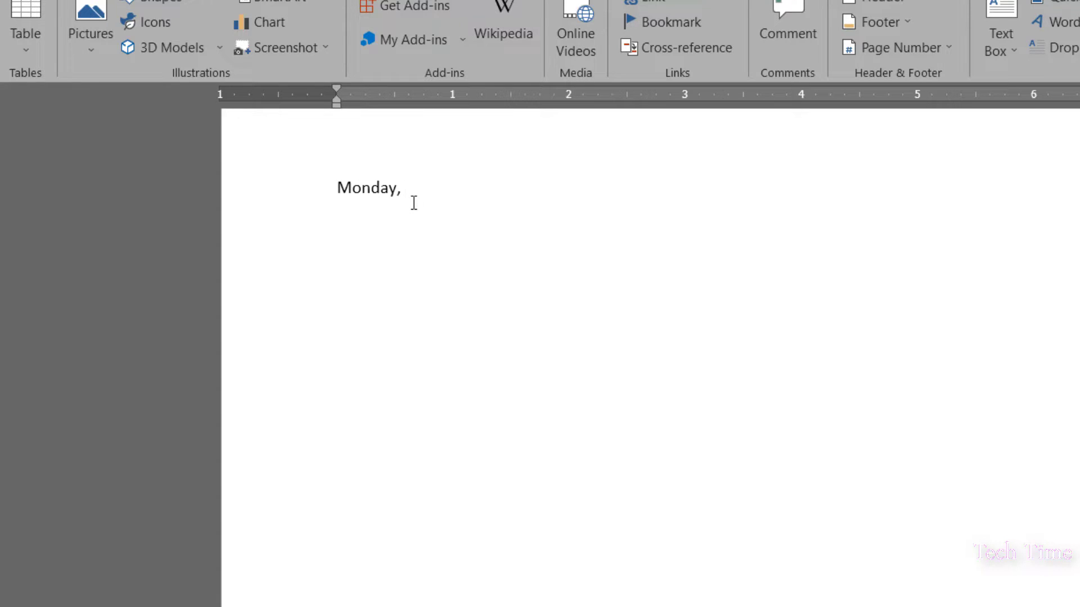
{"action": "type", "text": "Dece"}
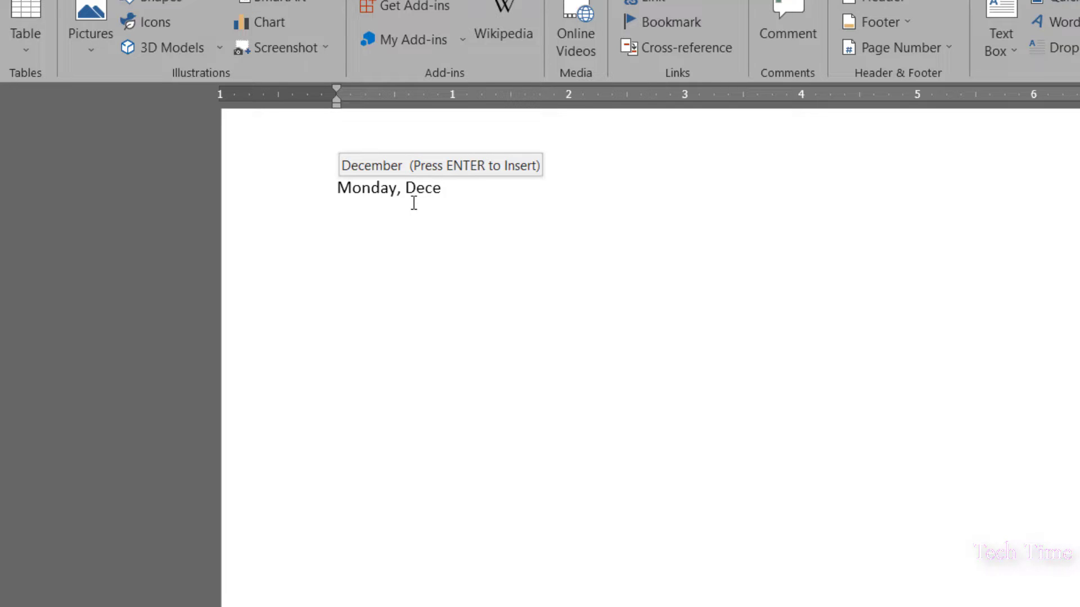
{"action": "key", "text": "Return"}
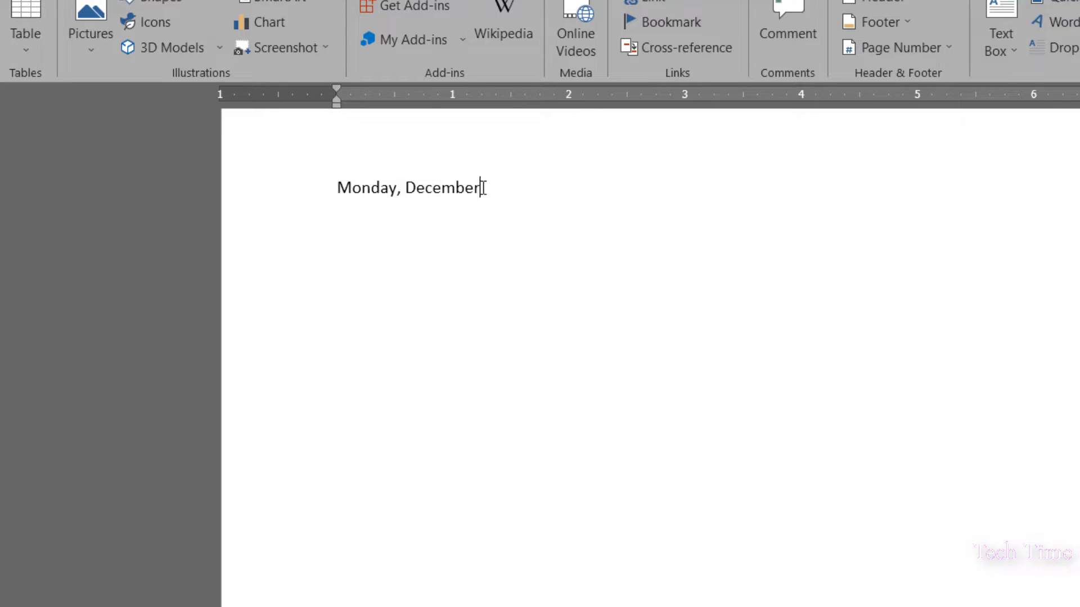
{"action": "left_click", "coordinate": [313, 176]}
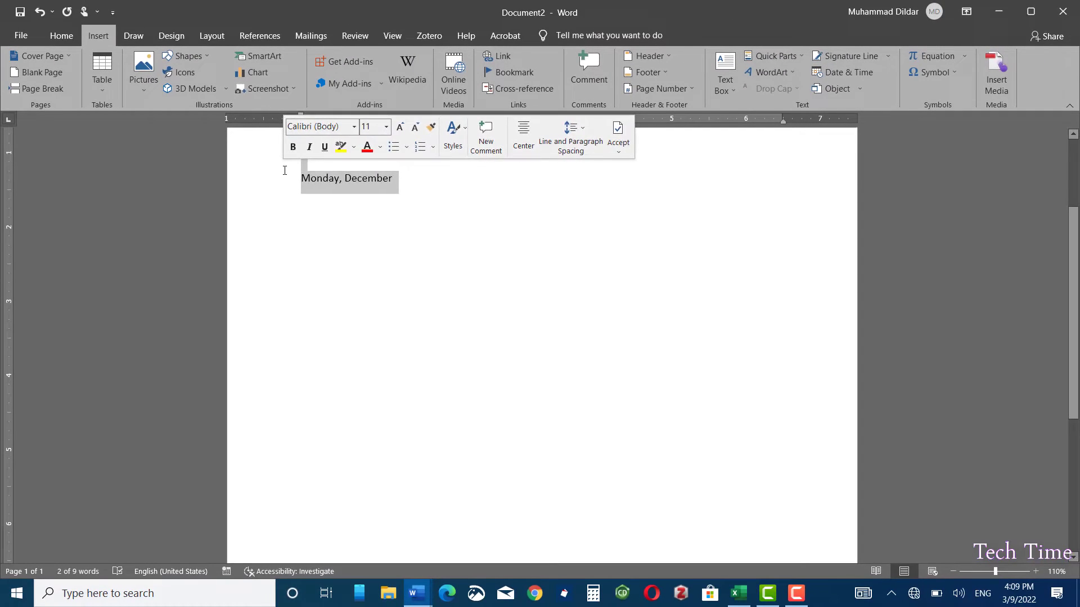
{"action": "key", "text": "Delete"}
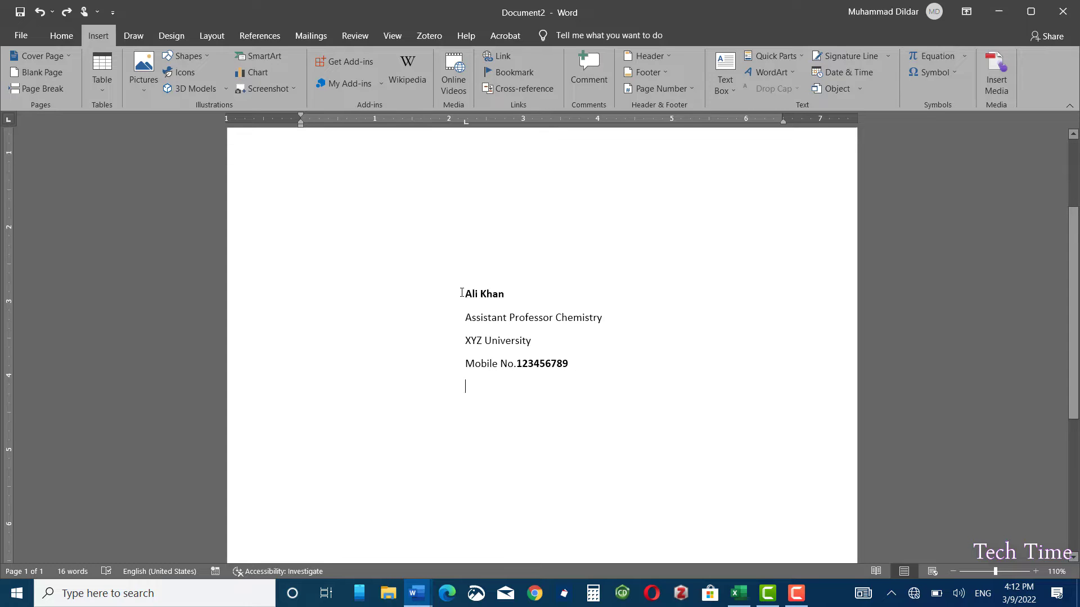
Save the four selected letterhead lines to the AutoText gallery in Normal.dotm.
{"action": "left_click_drag", "start_coordinate": [461, 293], "coordinate": [571, 368]}
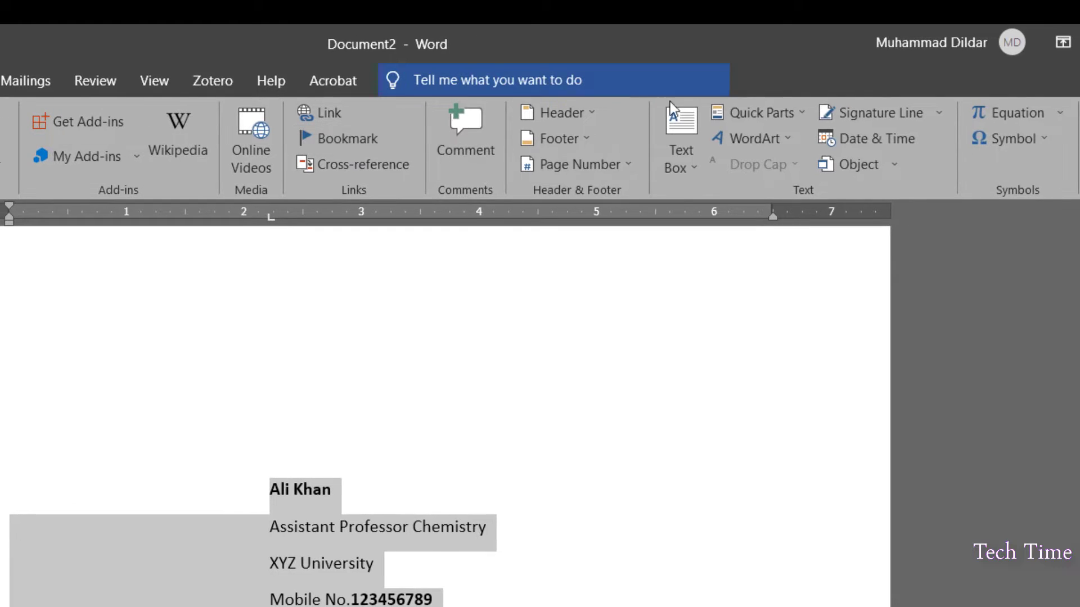
{"action": "left_click", "coordinate": [778, 112]}
{"action": "mouse_move", "coordinate": [779, 141]}
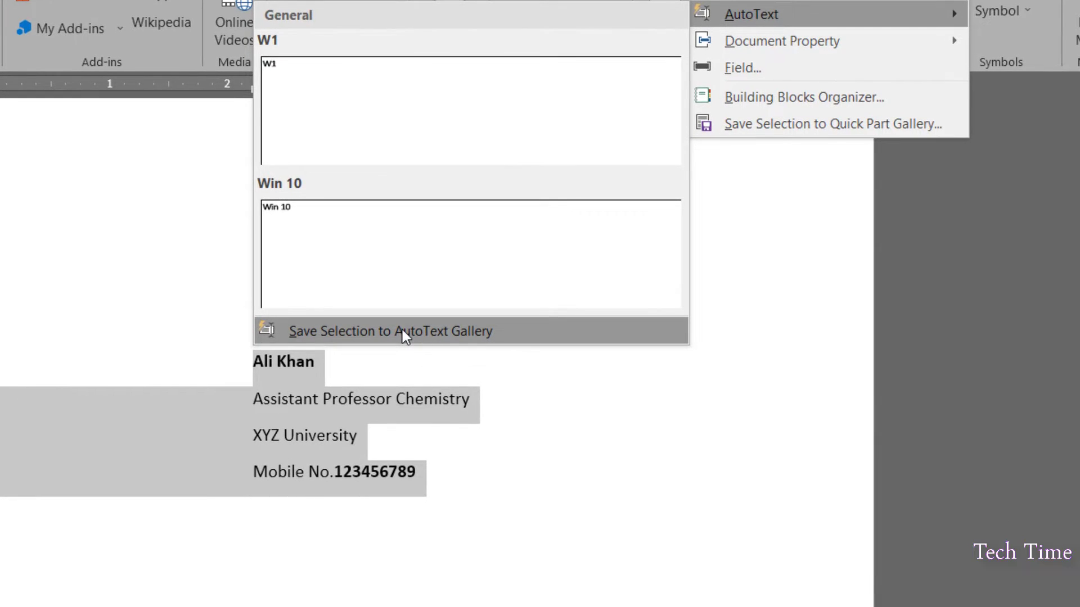
{"action": "left_click", "coordinate": [403, 330]}
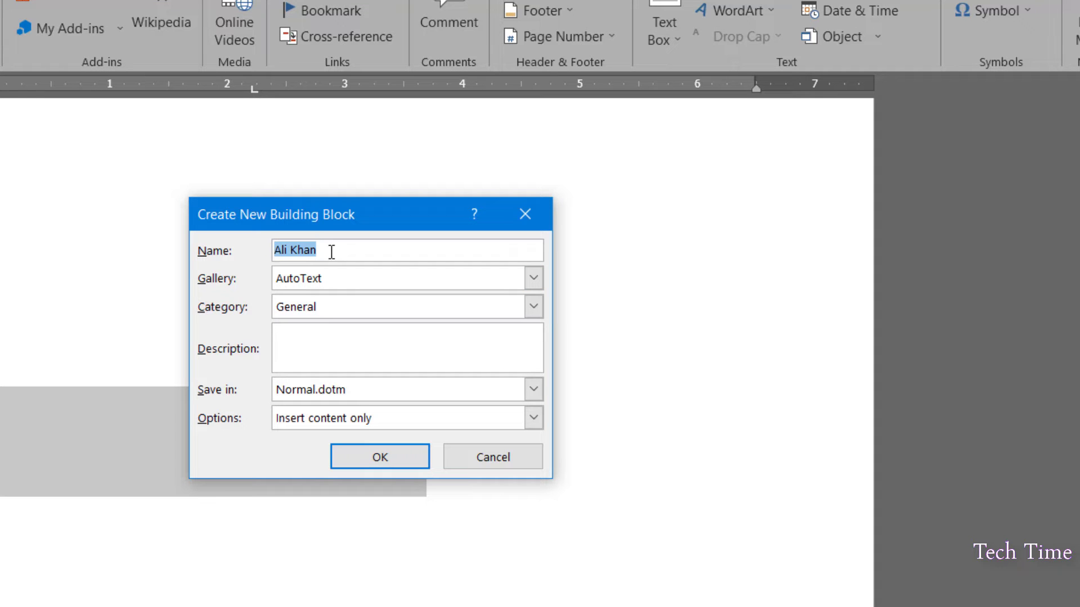
{"action": "left_click", "coordinate": [394, 451]}
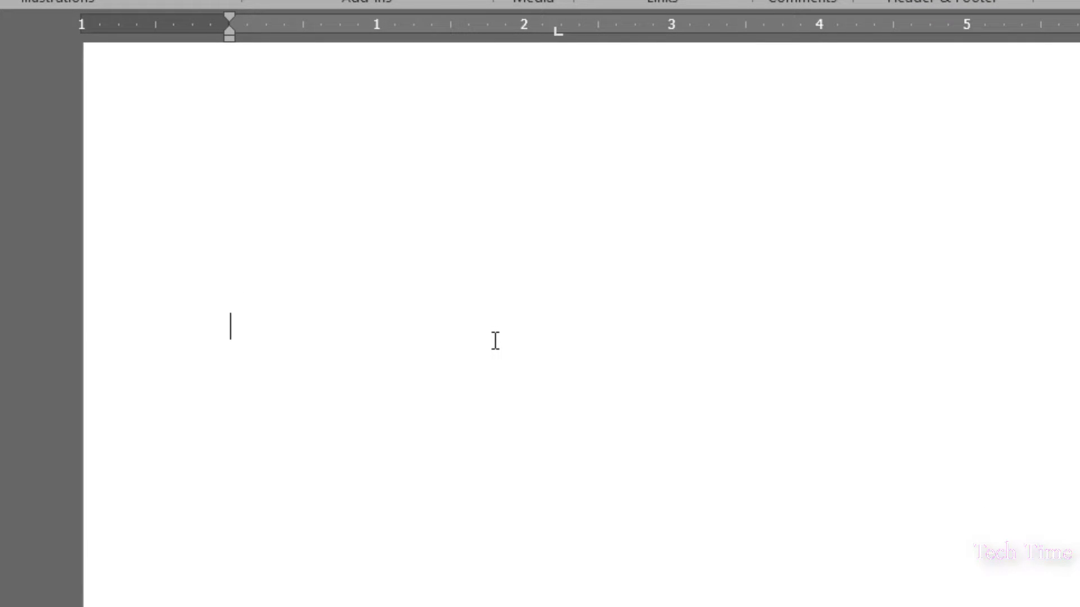
Insert the saved letterhead by typing the start of its AutoText entry name and accepting the suggestion.
{"action": "type", "text": "Ali k"}
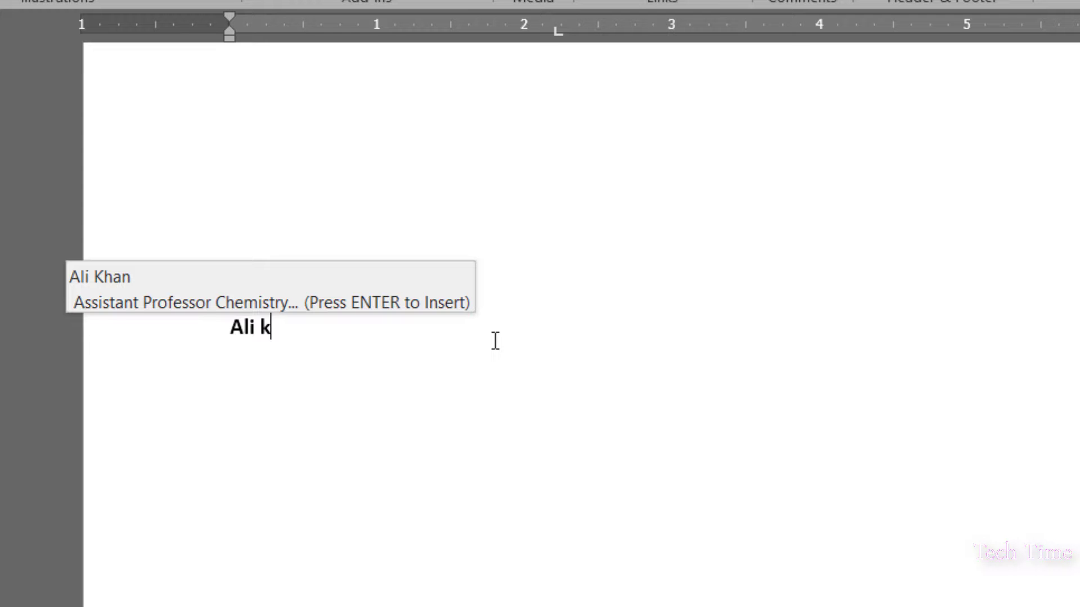
{"action": "key", "text": "Return"}
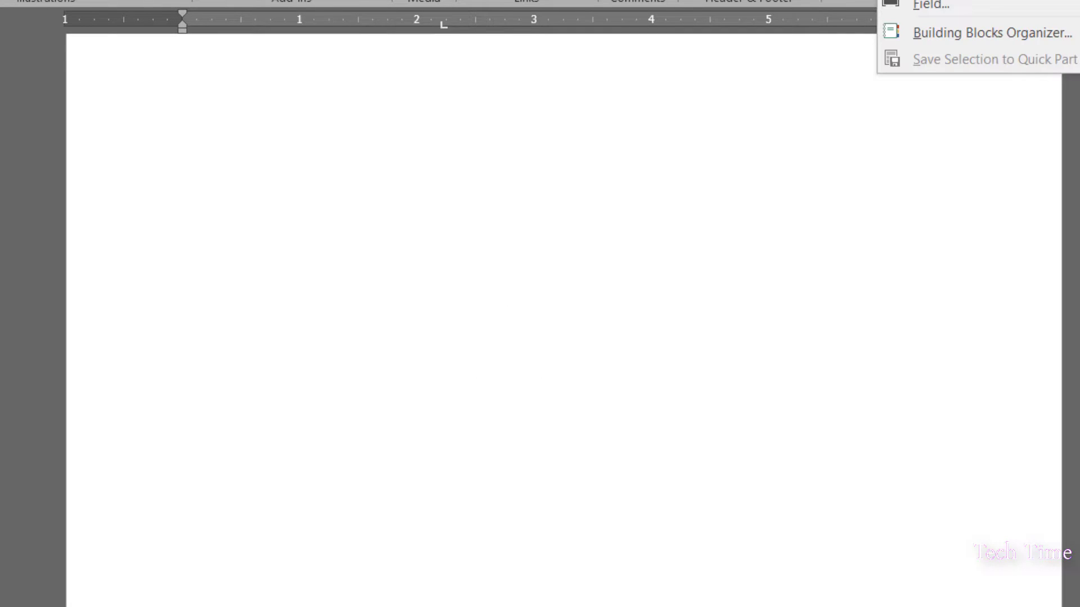
{"action": "mouse_move", "coordinate": [963, 0]}
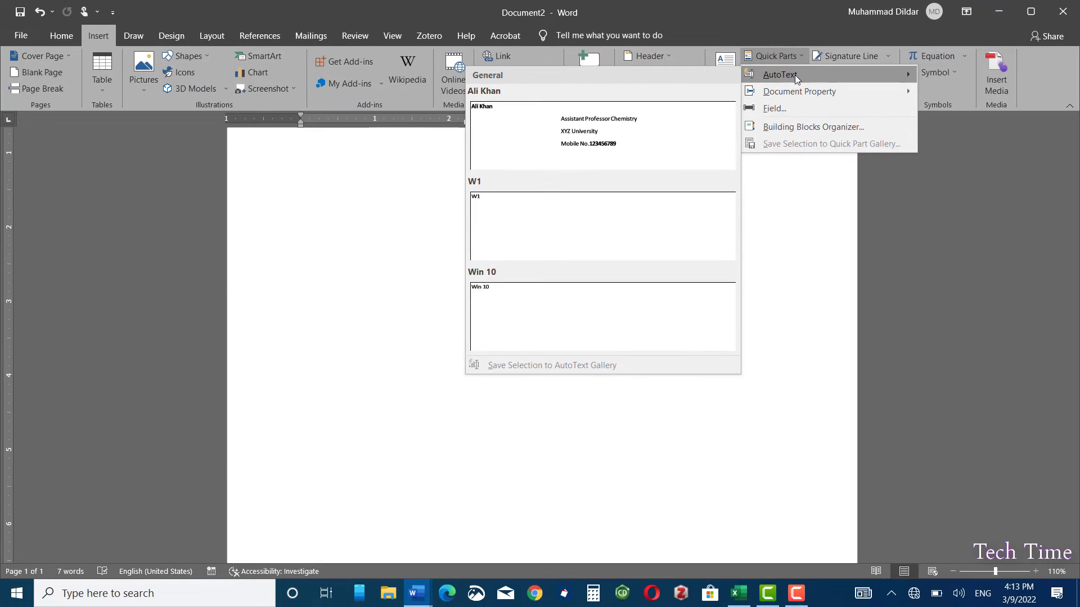
Enter the letterhead's person name as Author in the document's Advanced Properties Summary tab.
{"action": "mouse_move", "coordinate": [809, 92]}
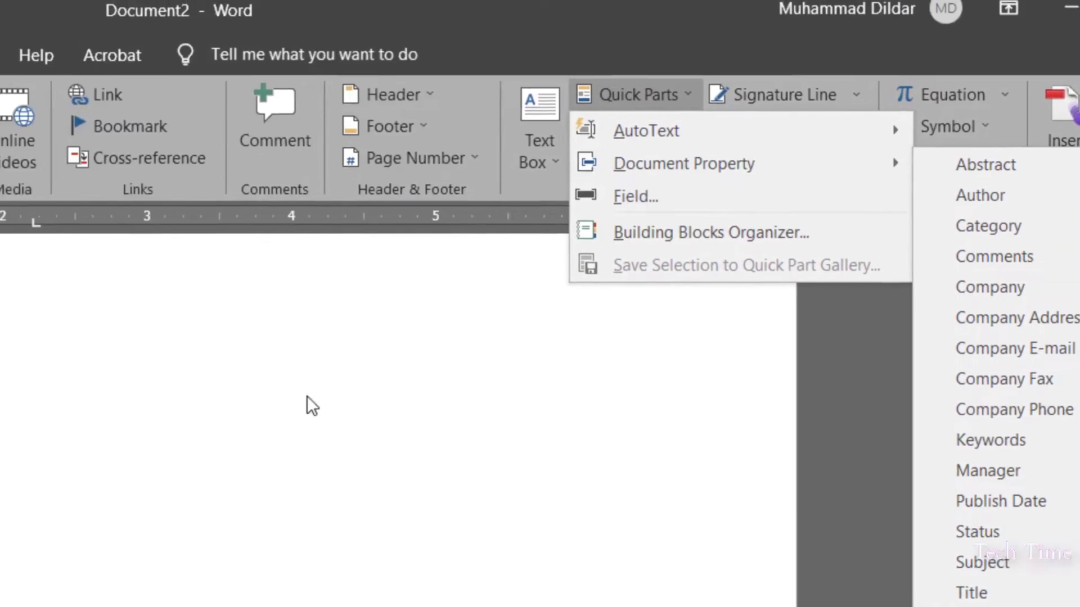
{"action": "left_click", "coordinate": [150, 376]}
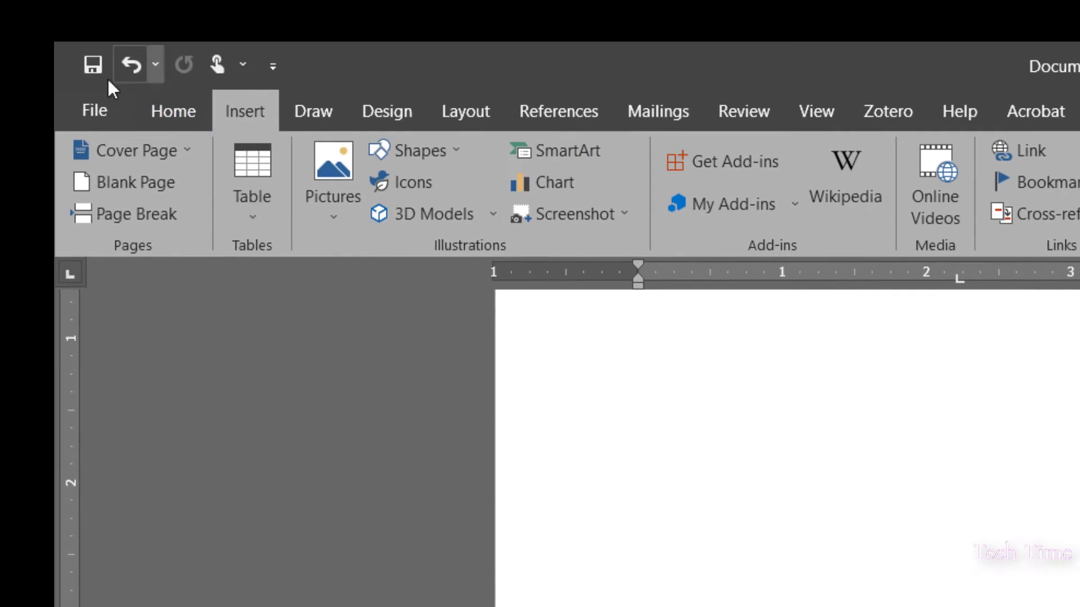
{"action": "left_click", "coordinate": [95, 110]}
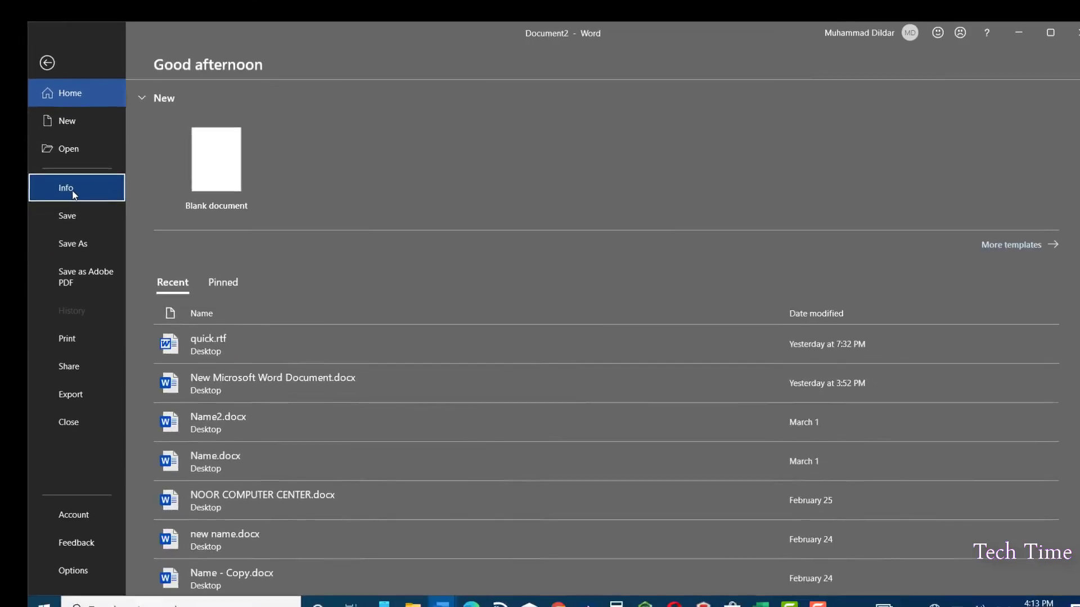
{"action": "left_click", "coordinate": [73, 194]}
{"action": "left_click", "coordinate": [647, 123]}
{"action": "left_click", "coordinate": [663, 161]}
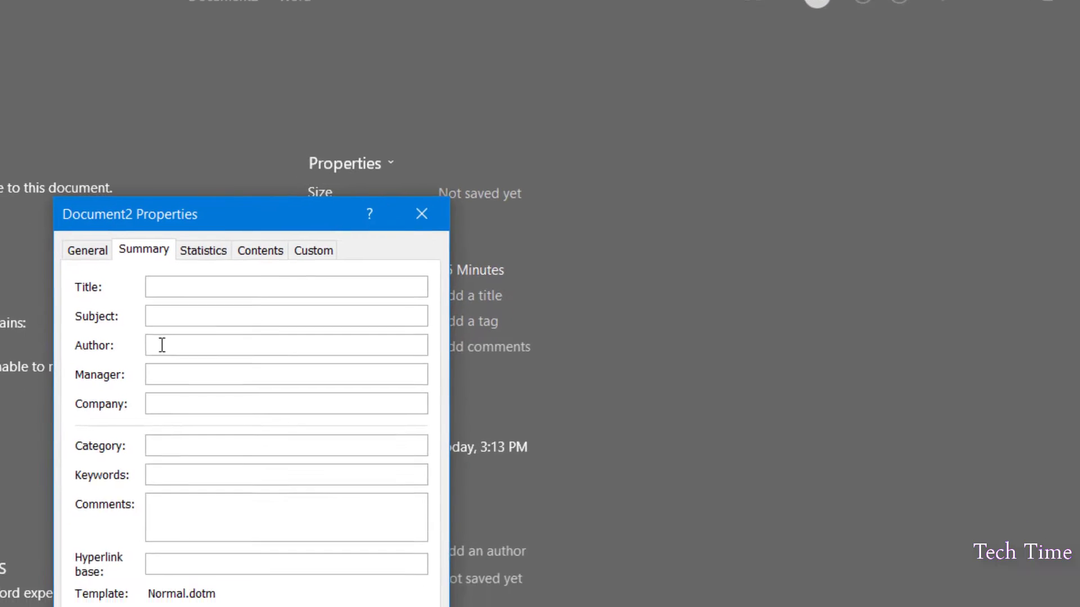
{"action": "left_click", "coordinate": [162, 345]}
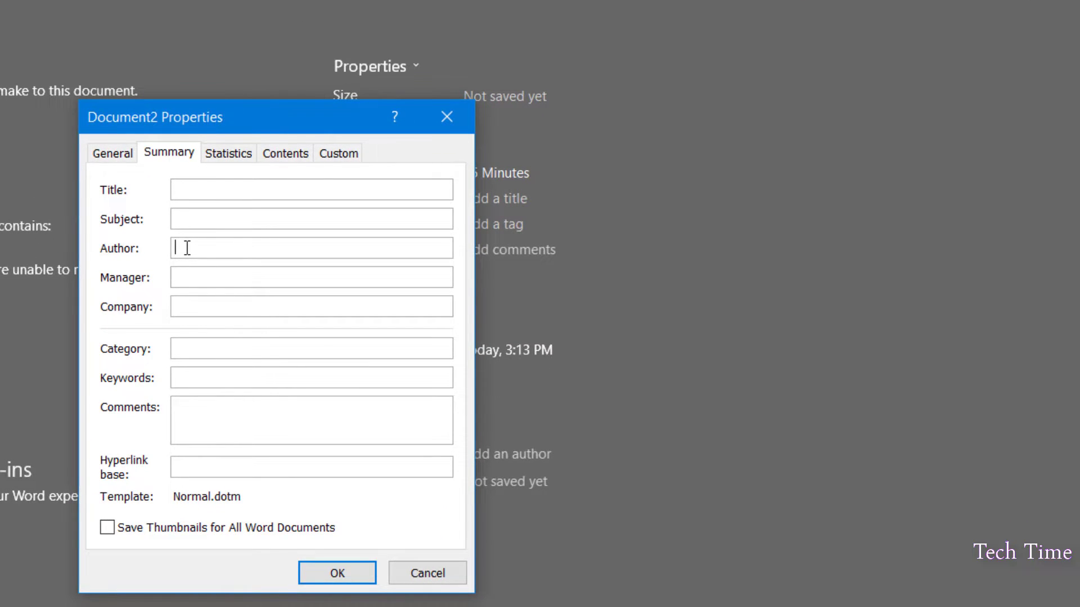
{"action": "type", "text": "Ali Khan"}
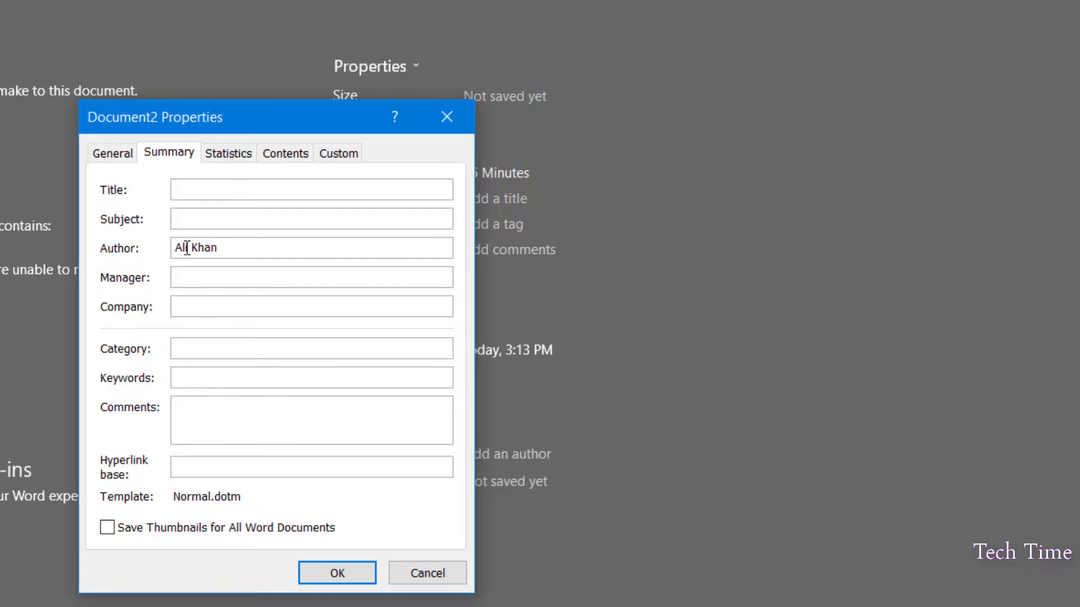
{"action": "left_click", "coordinate": [330, 579]}
Back on the page, insert an Author document property field from Quick Parts.
{"action": "left_click", "coordinate": [20, 44]}
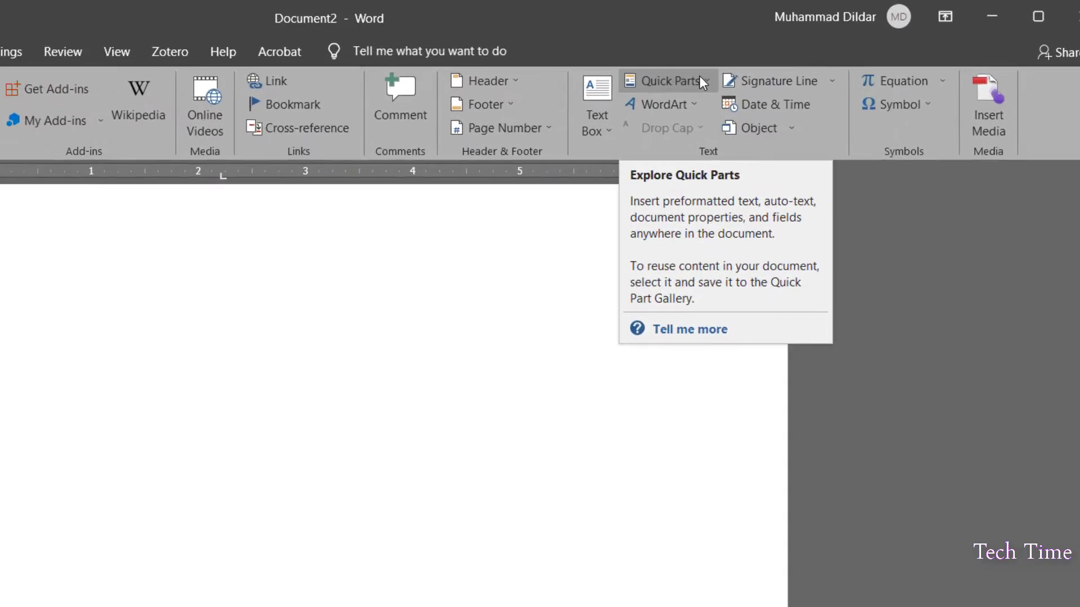
{"action": "left_click", "coordinate": [796, 55]}
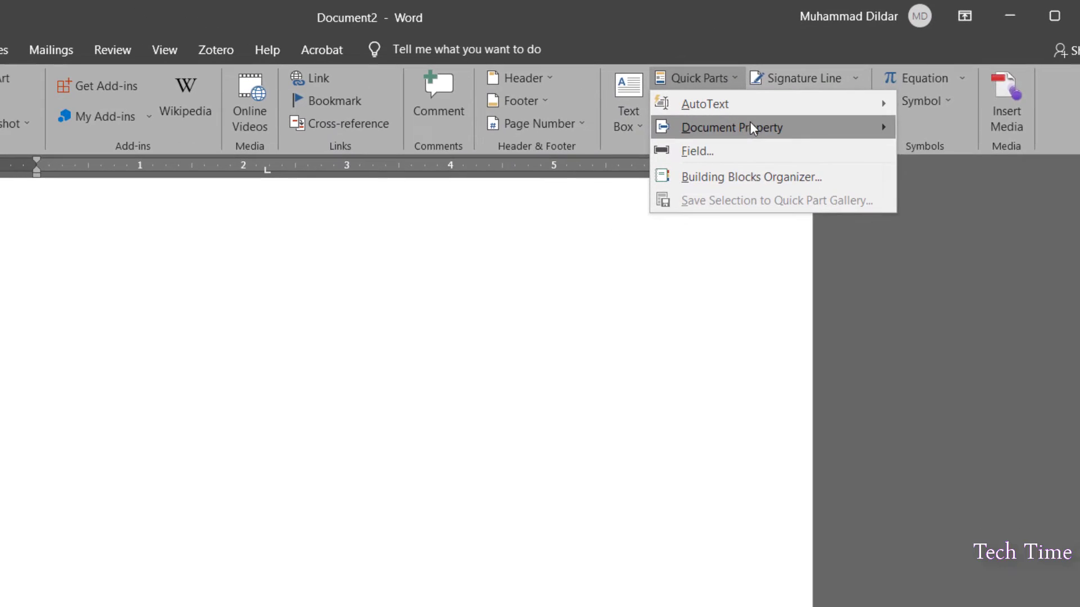
{"action": "mouse_move", "coordinate": [859, 89]}
{"action": "left_click", "coordinate": [944, 150]}
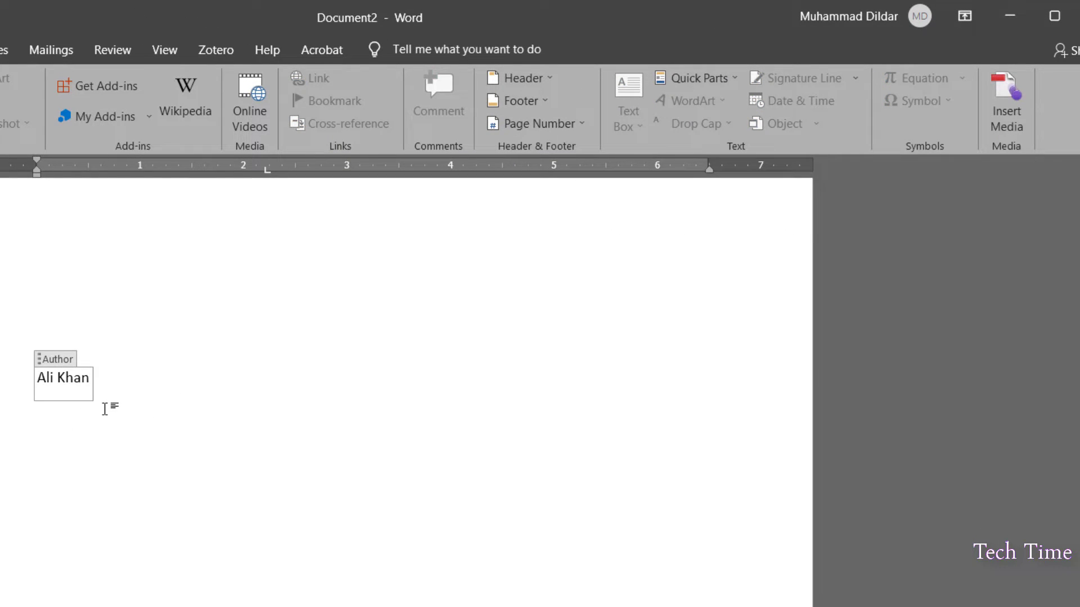
On a new line below it, insert another Author property field and click into it.
{"action": "left_click", "coordinate": [105, 389]}
{"action": "key", "text": "Return"}
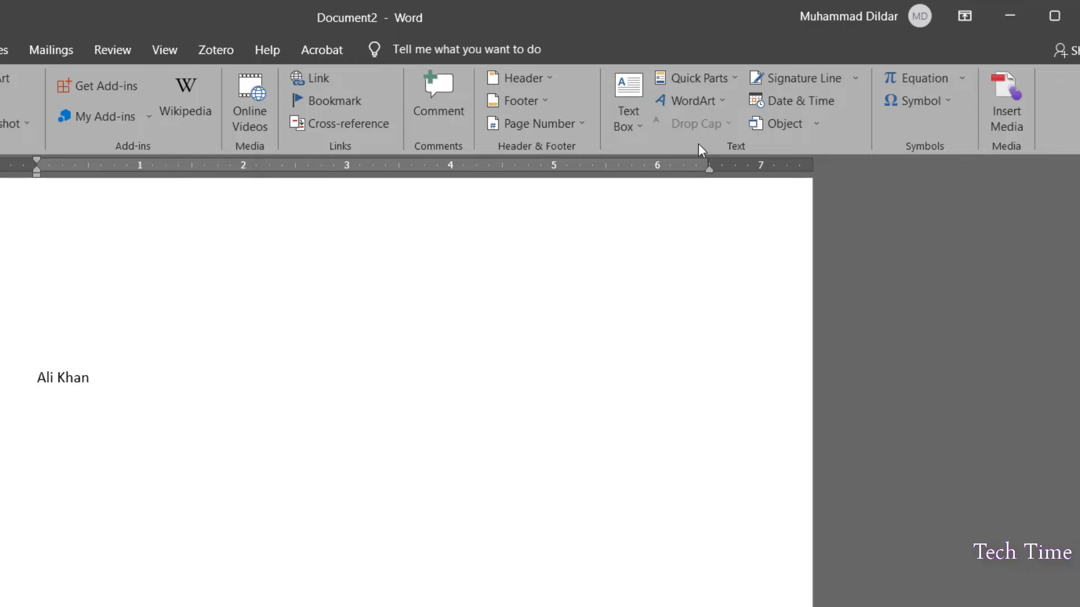
{"action": "left_click", "coordinate": [721, 79]}
{"action": "mouse_move", "coordinate": [889, 128]}
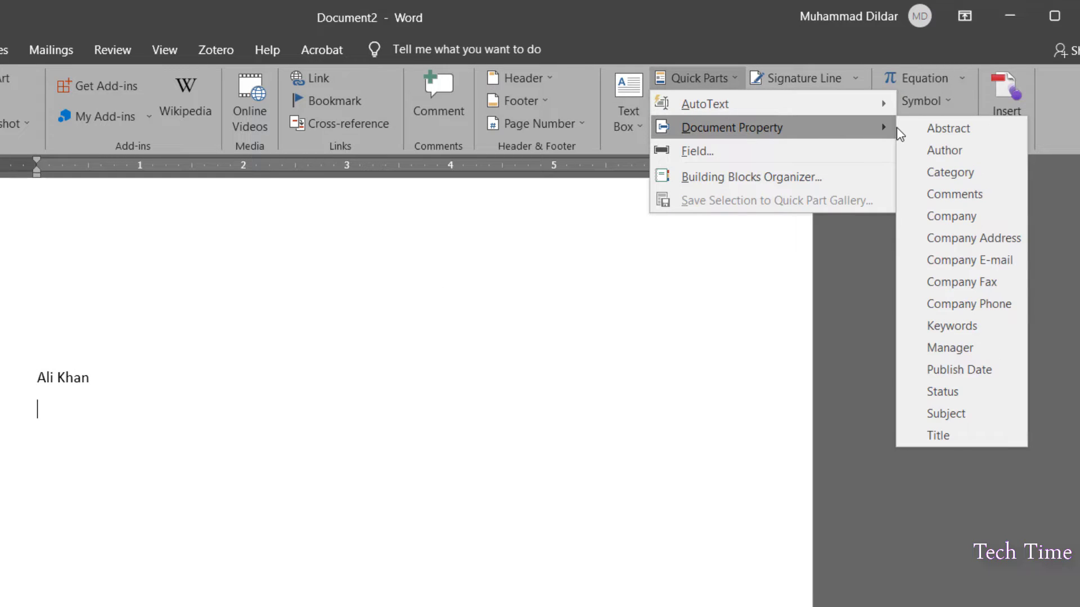
{"action": "left_click", "coordinate": [949, 150]}
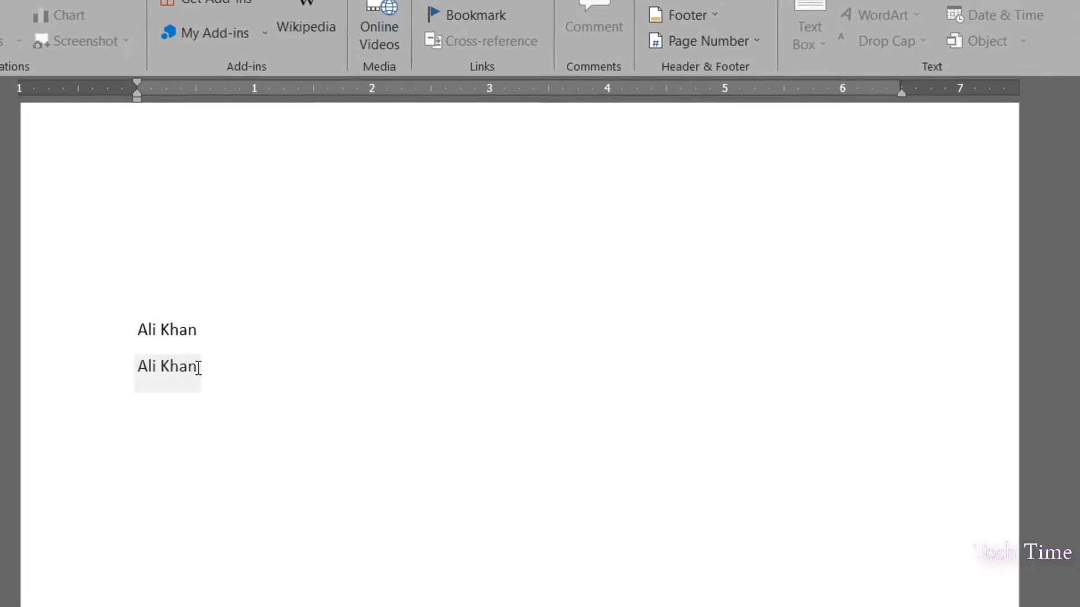
{"action": "left_click", "coordinate": [198, 367]}
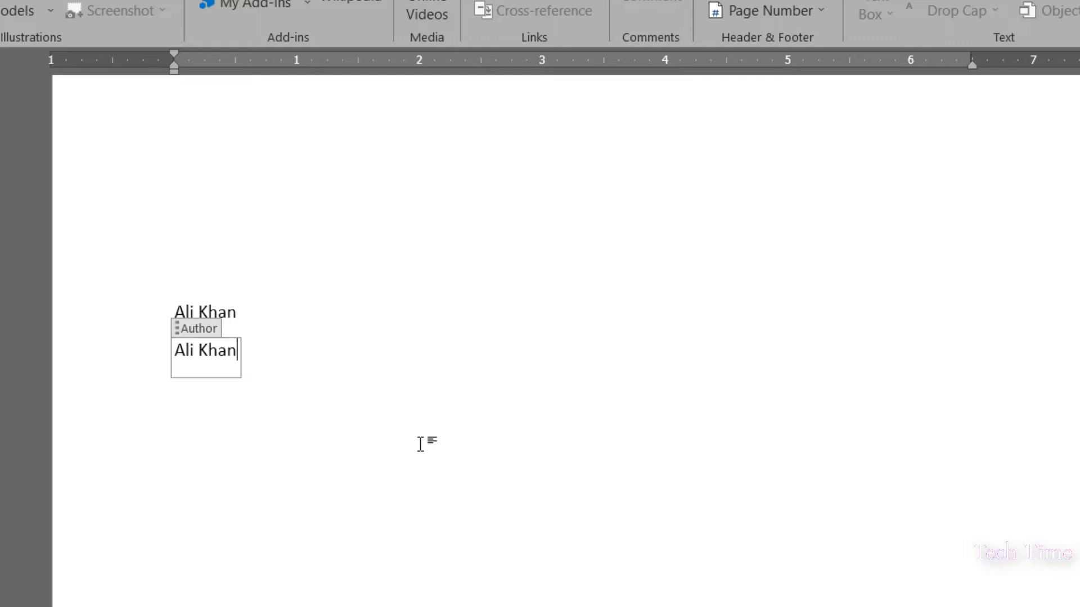
Replace the surname in the Author field and click away so the linked copy updates.
{"action": "key", "text": "BackSpace"}
{"action": "key", "text": "BackSpace"}
{"action": "key", "text": "BackSpace"}
{"action": "key", "text": "BackSpace"}
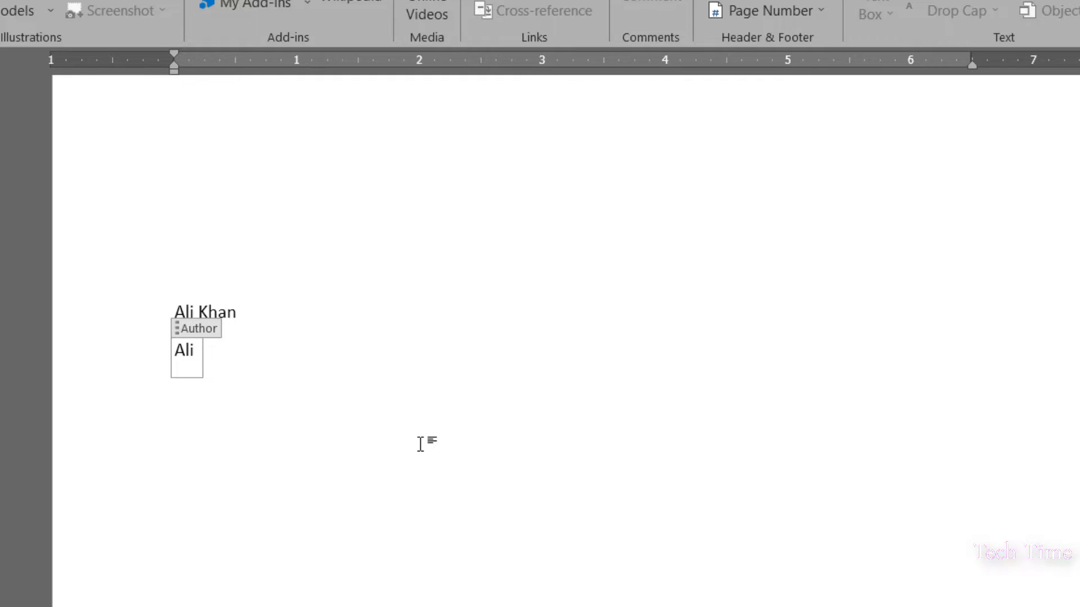
{"action": "type", "text": "Ahmed"}
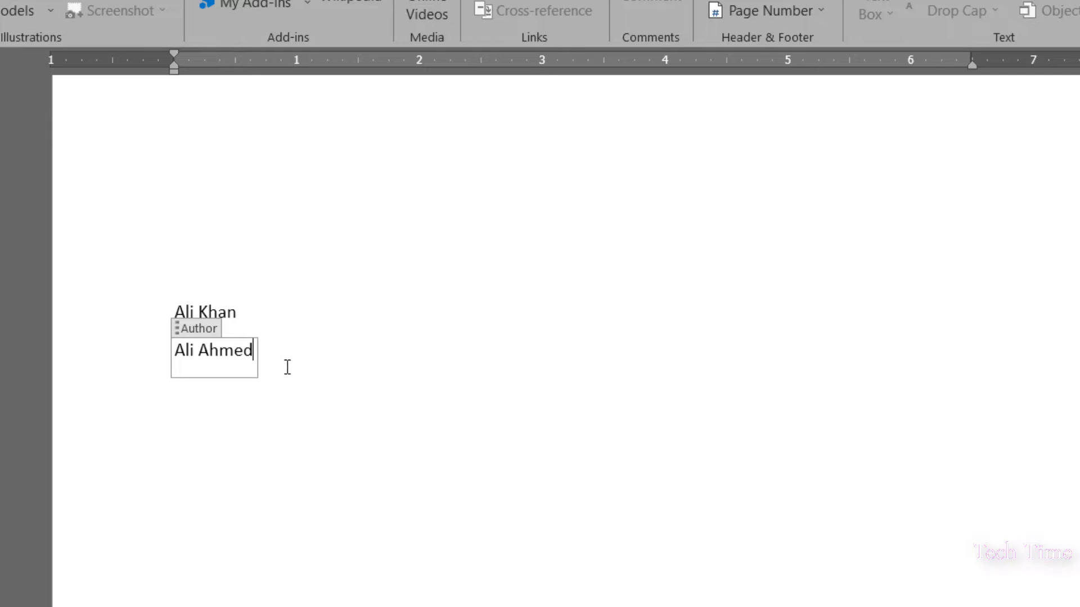
{"action": "left_click", "coordinate": [316, 347]}
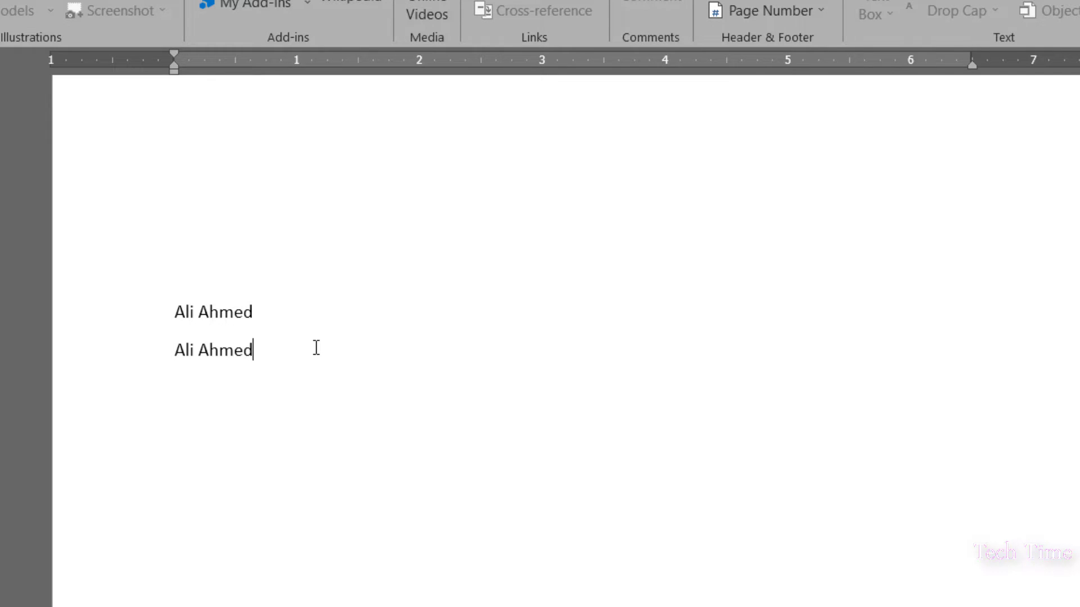
Select the first Author field as a whole and delete it.
{"action": "left_click", "coordinate": [928, 1]}
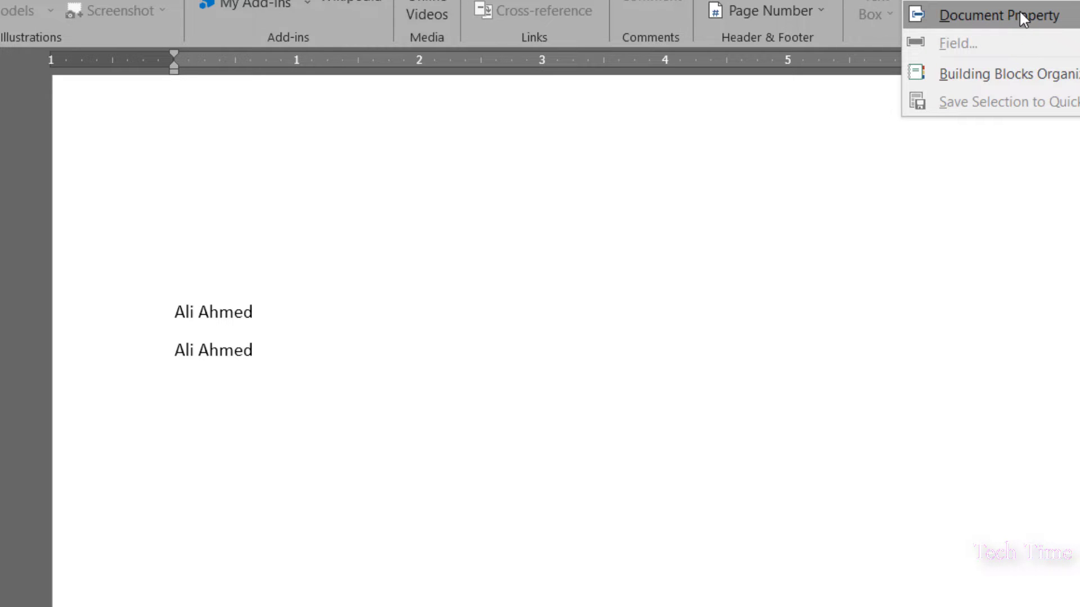
{"action": "left_click", "coordinate": [296, 322]}
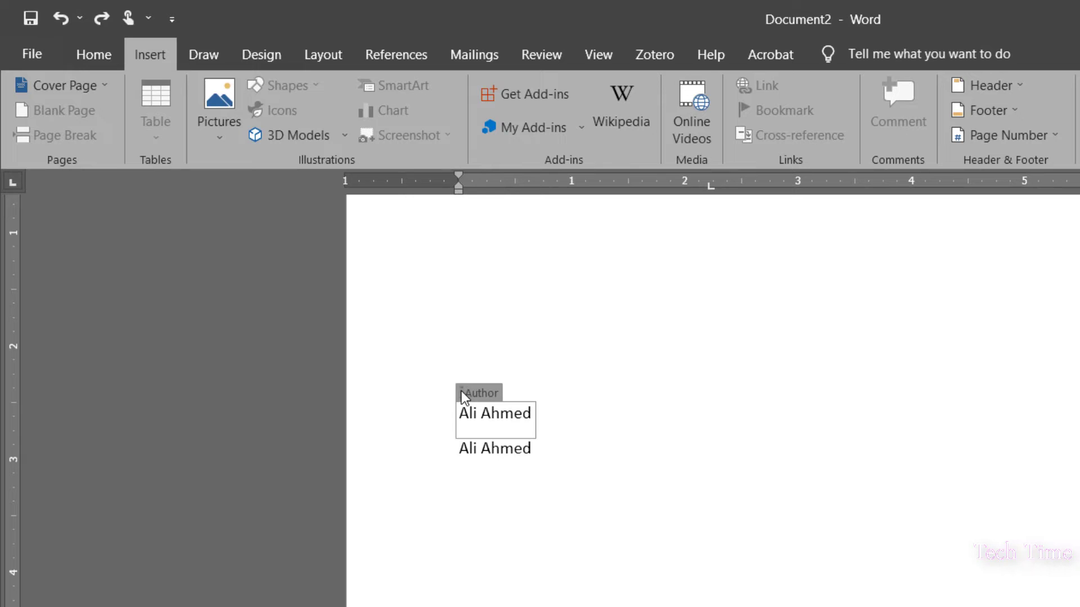
{"action": "left_click", "coordinate": [461, 391]}
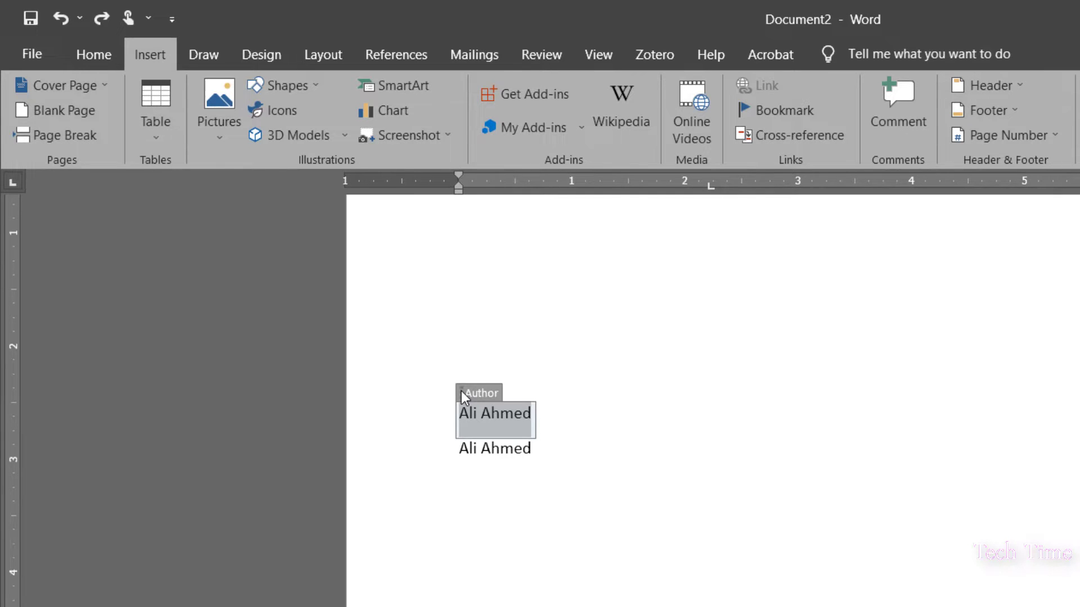
{"action": "key", "text": "Delete"}
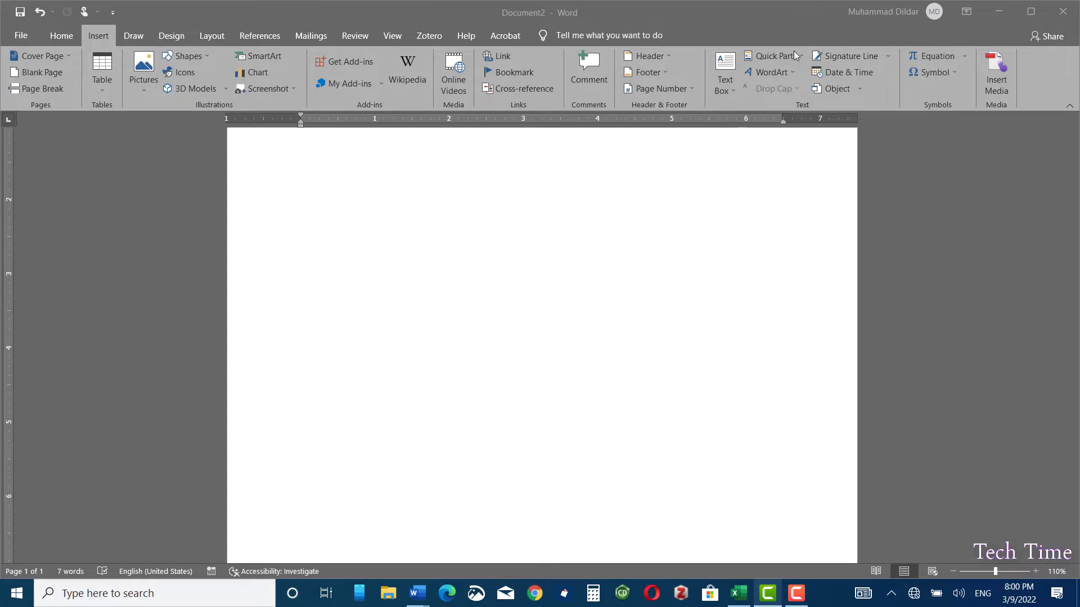
In the Building Blocks Organizer, preview Austin Quote and Motion Sidebar, then insert the selected block.
{"action": "left_click", "coordinate": [794, 56]}
{"action": "left_click", "coordinate": [794, 56]}
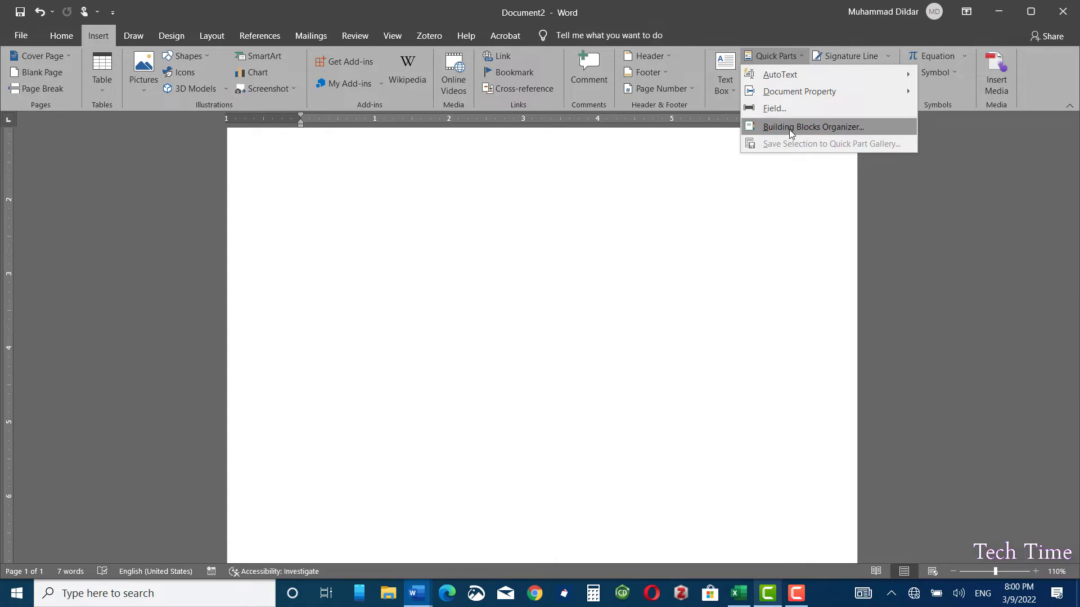
{"action": "left_click", "coordinate": [789, 127]}
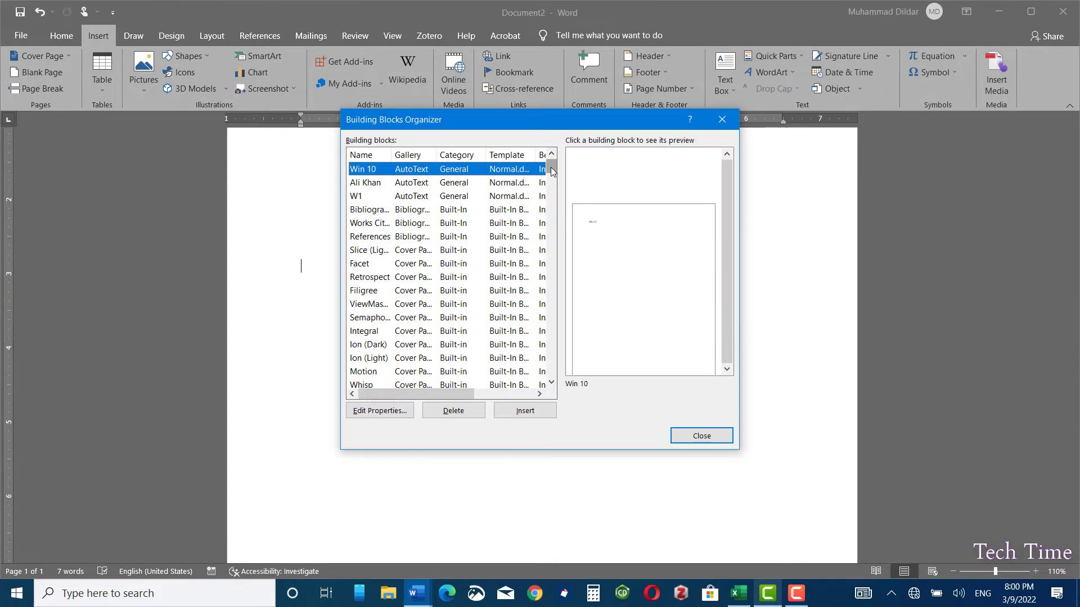
{"action": "scroll", "coordinate": [557, 276], "scroll_direction": "down", "scroll_amount": 5}
{"action": "scroll", "coordinate": [554, 279], "scroll_direction": "down", "scroll_amount": 5}
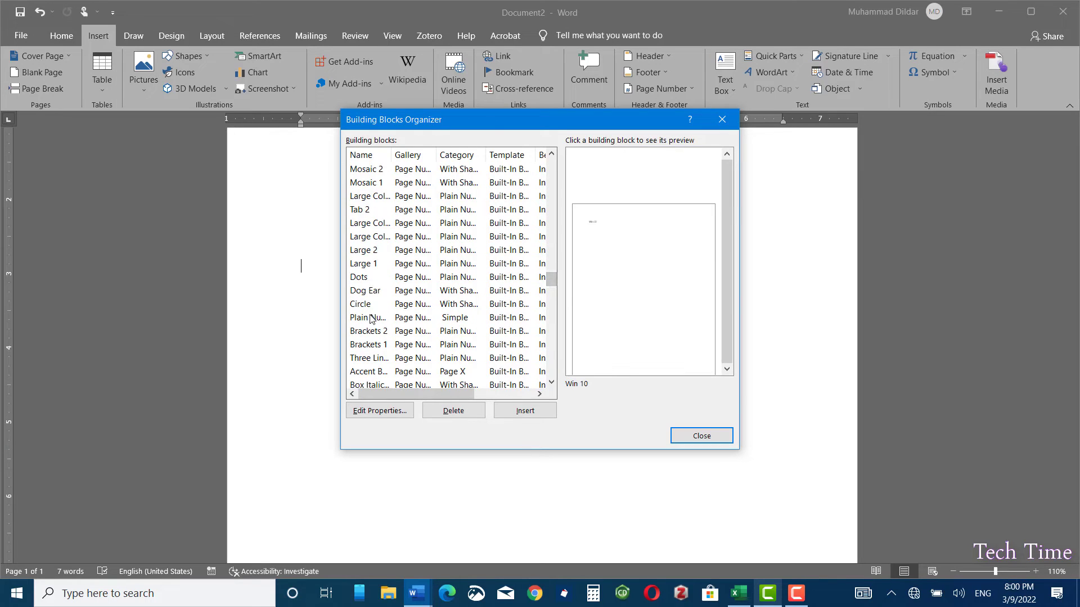
{"action": "scroll", "coordinate": [411, 332], "scroll_direction": "down", "scroll_amount": 5}
{"action": "left_click", "coordinate": [410, 331]}
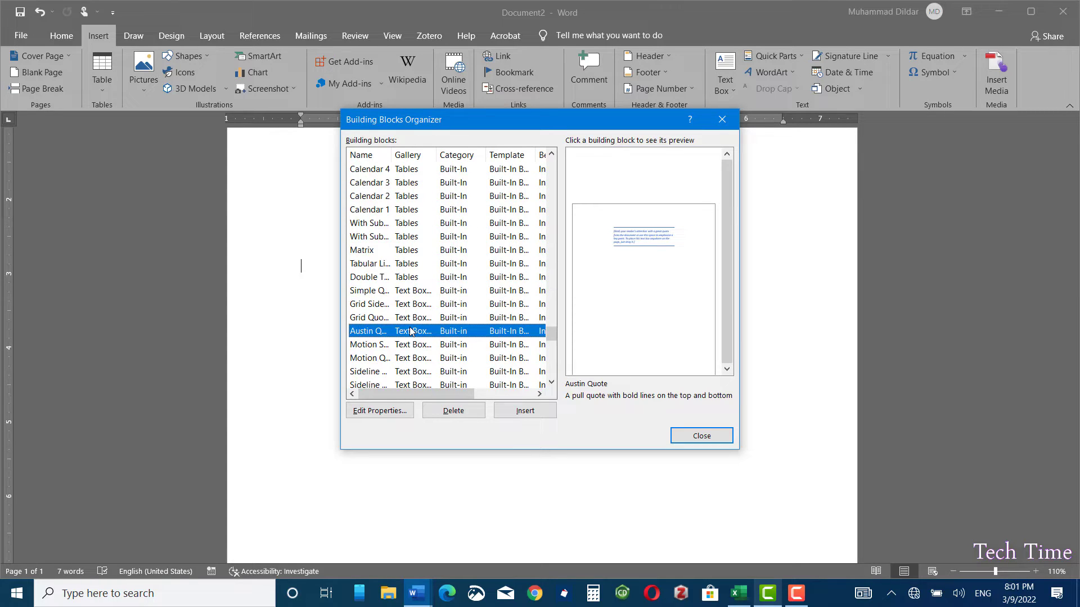
{"action": "left_click", "coordinate": [426, 345]}
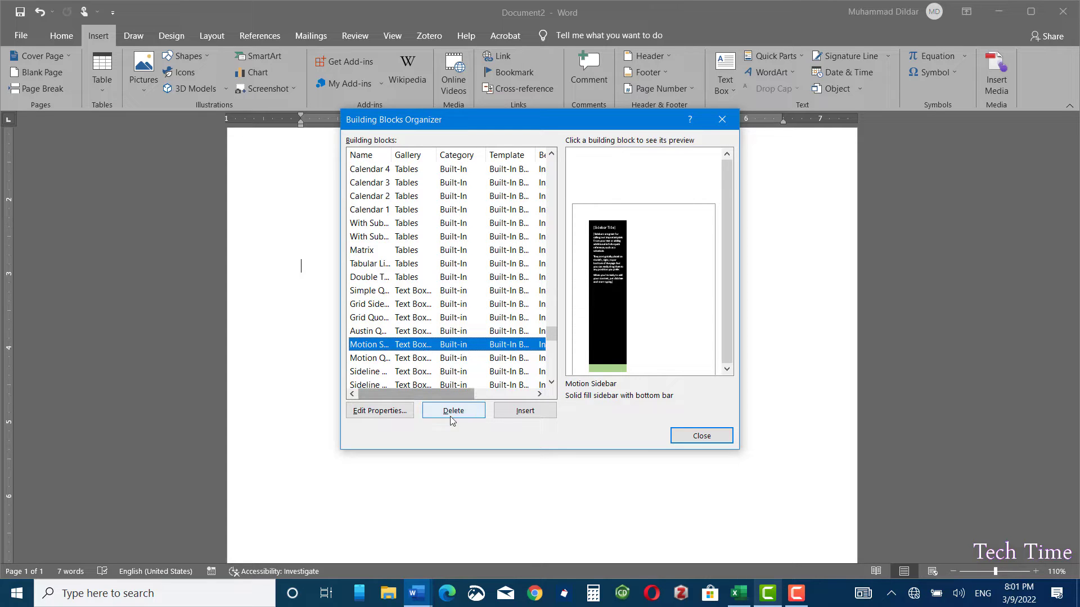
{"action": "left_click", "coordinate": [520, 411]}
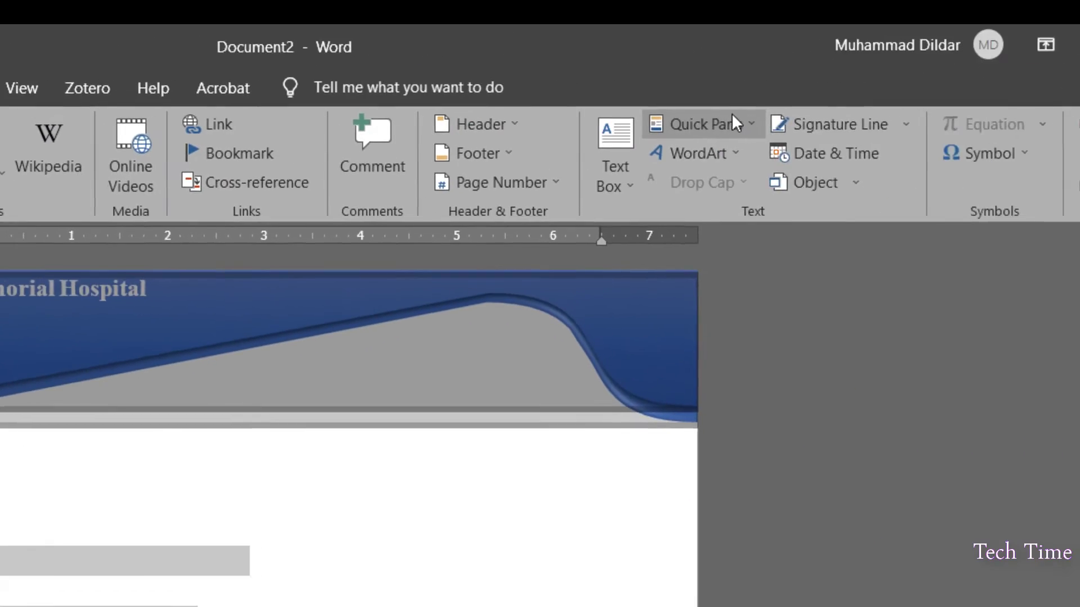
Save the selected hospital letterhead to the Quick Part Gallery as 'dummy letterpad'.
{"action": "left_click", "coordinate": [732, 123]}
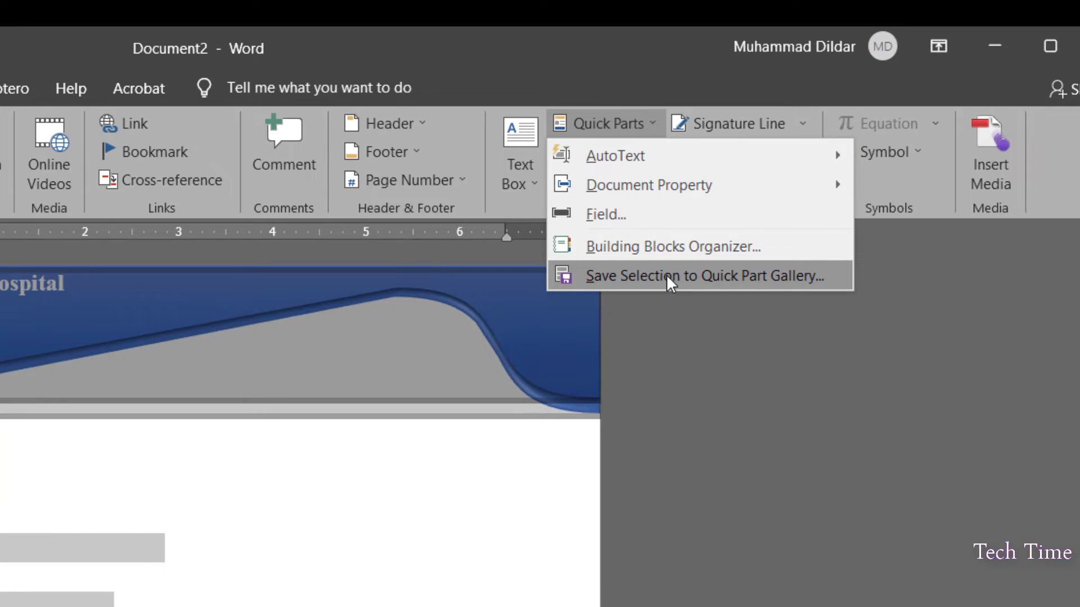
{"action": "left_click", "coordinate": [717, 277]}
{"action": "type", "text": "dummy"}
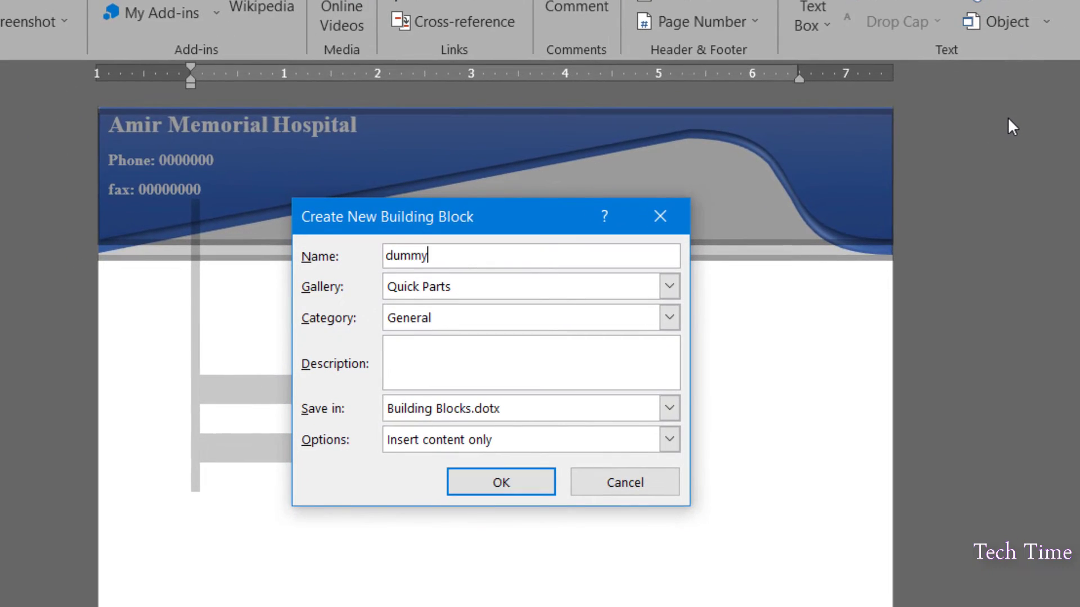
{"action": "type", "text": " letterpad"}
{"action": "left_click", "coordinate": [491, 490]}
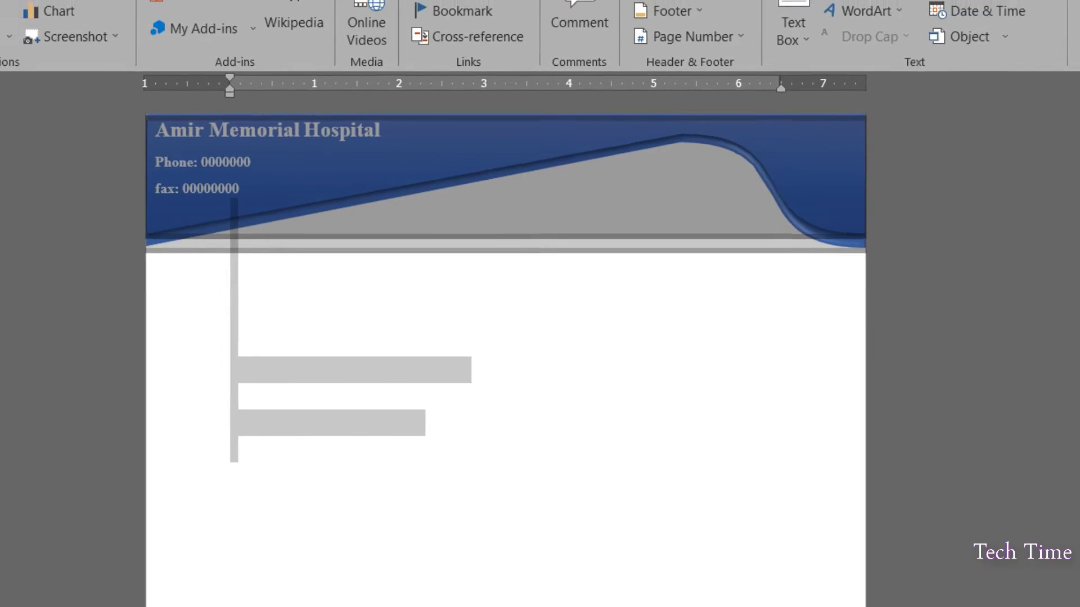
{"action": "left_click", "coordinate": [22, 37]}
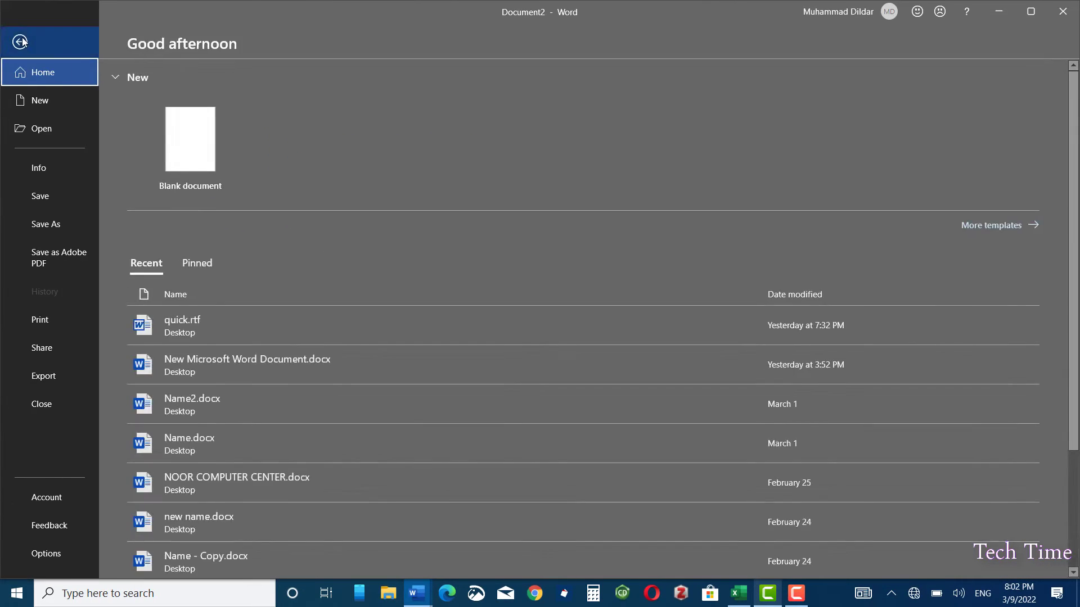
Create a new blank document and insert the dummy letterpad block into it.
{"action": "left_click", "coordinate": [39, 101]}
{"action": "left_click", "coordinate": [202, 133]}
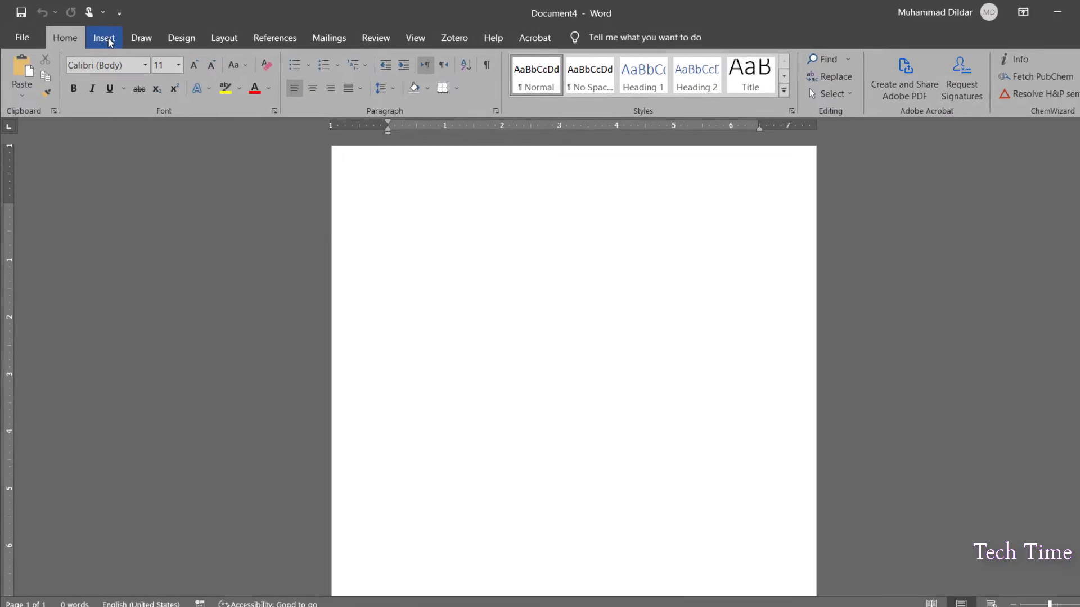
{"action": "left_click", "coordinate": [140, 55]}
{"action": "left_click", "coordinate": [1048, 83]}
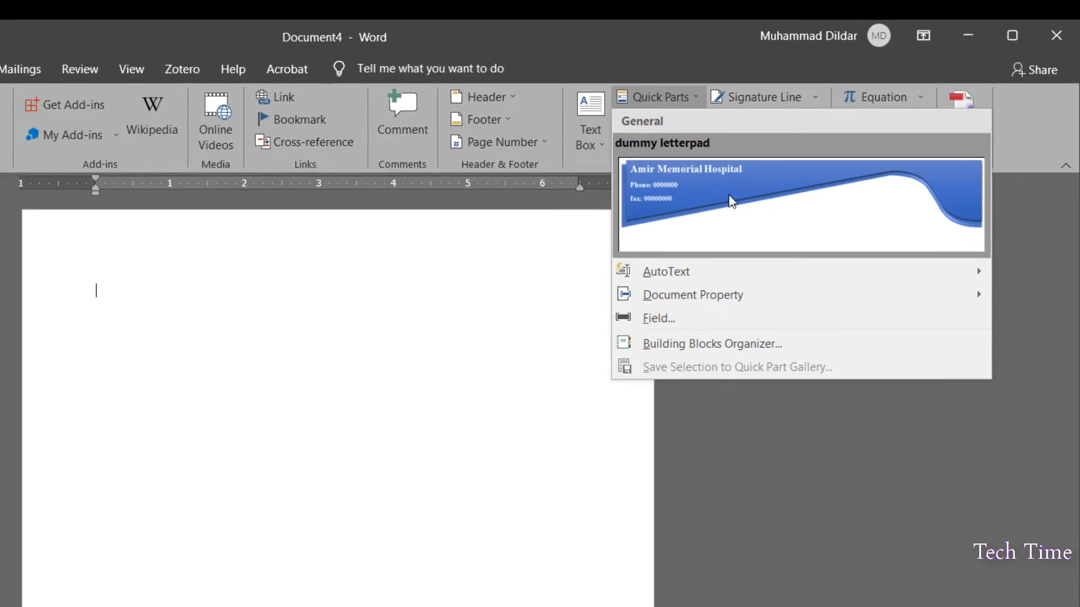
{"action": "left_click", "coordinate": [723, 209]}
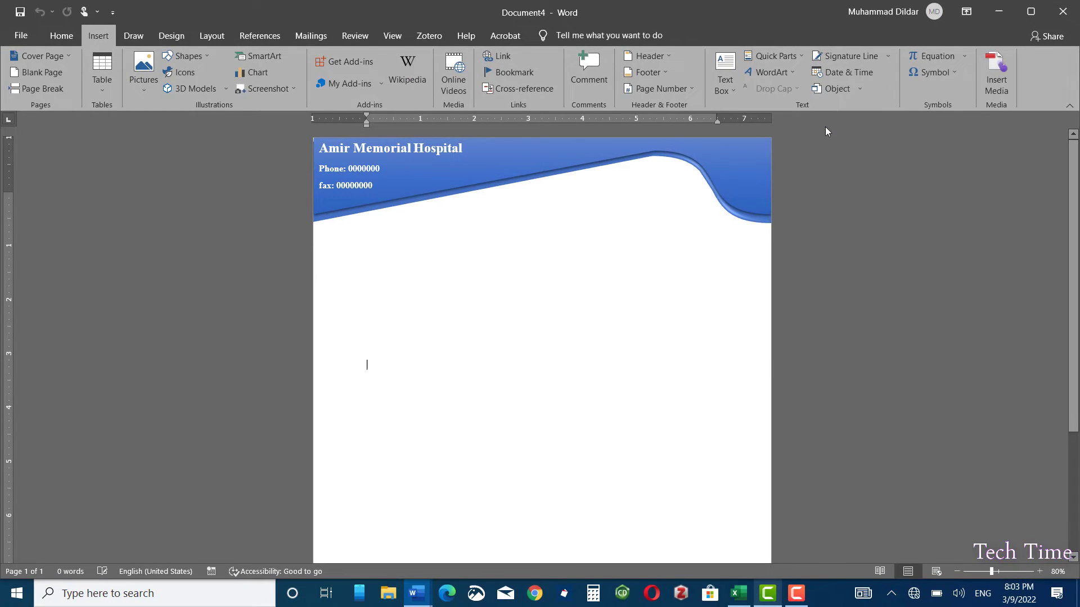
Open the Building Blocks Organizer for the dummy letterpad entry from the Quick Parts gallery.
{"action": "left_click", "coordinate": [787, 56]}
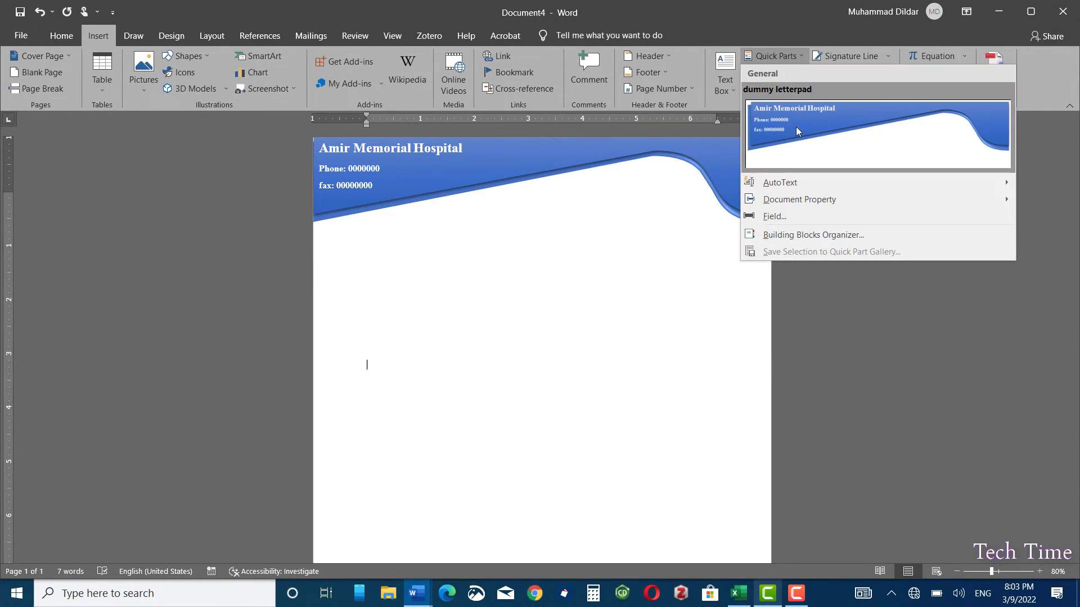
{"action": "right_click", "coordinate": [837, 138]}
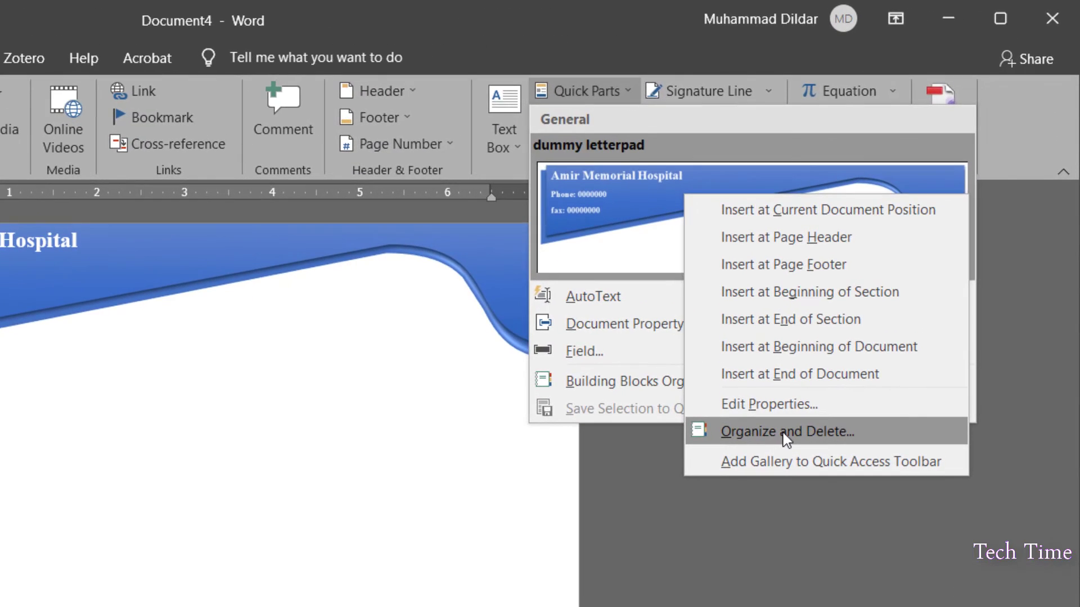
{"action": "left_click", "coordinate": [786, 433]}
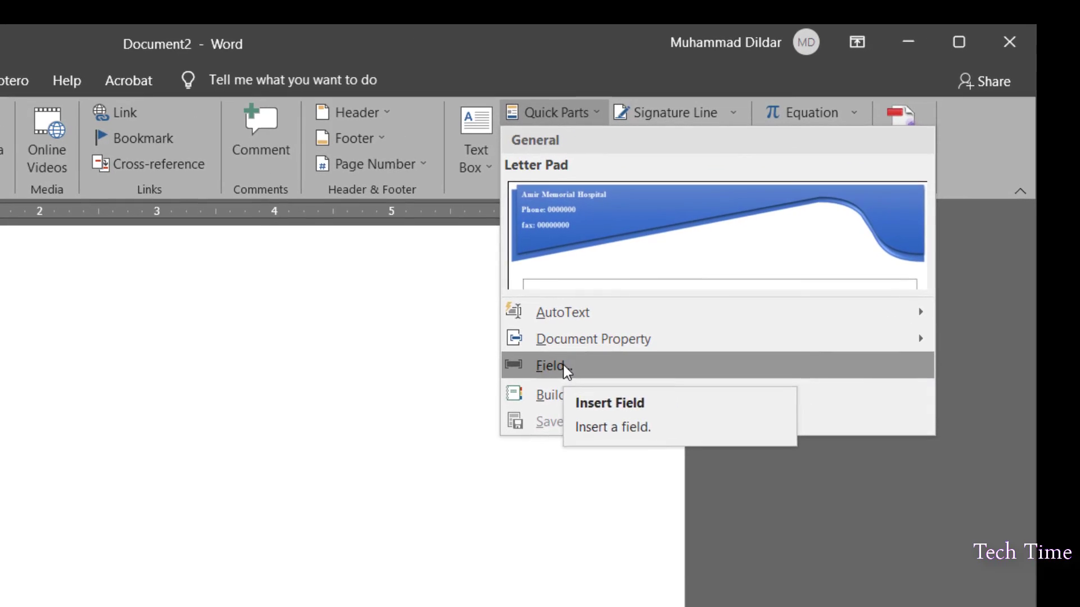
Insert an Author field formatted in Title case into Document2.
{"action": "left_click", "coordinate": [781, 215]}
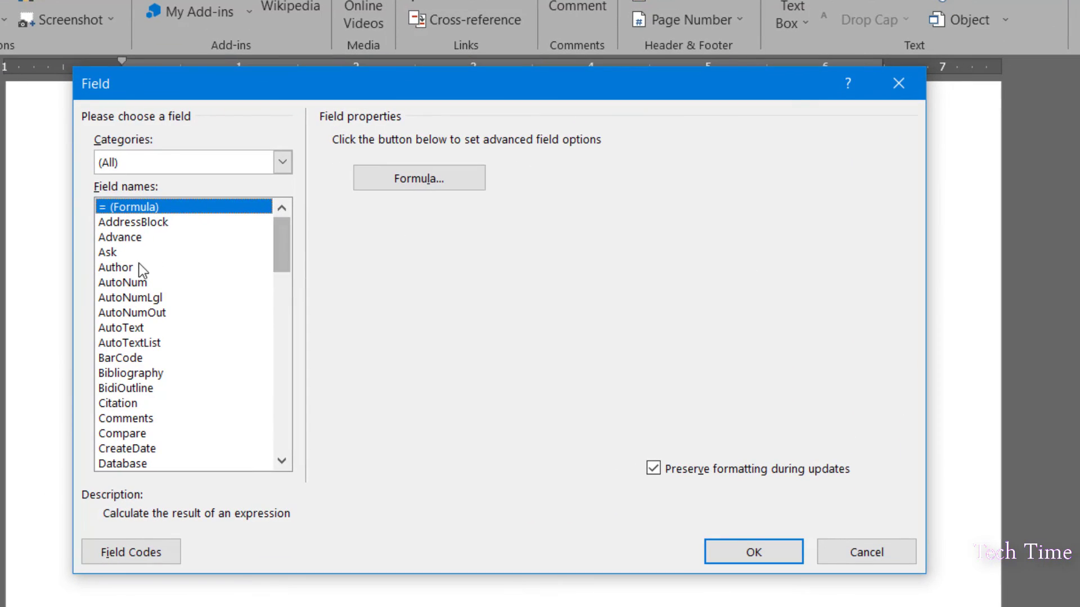
{"action": "left_click", "coordinate": [123, 269]}
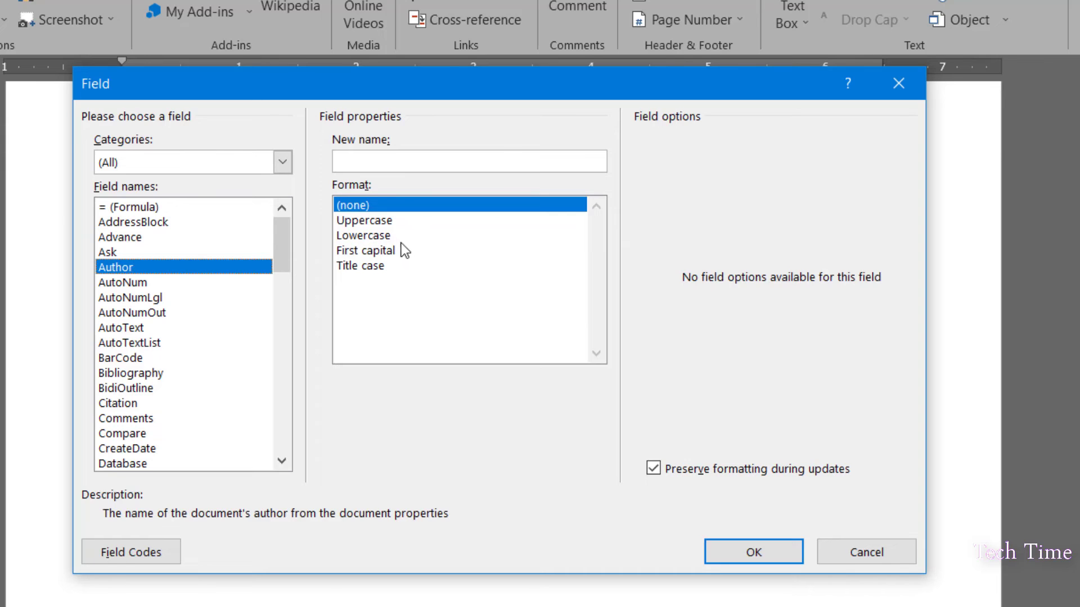
{"action": "left_click", "coordinate": [369, 267]}
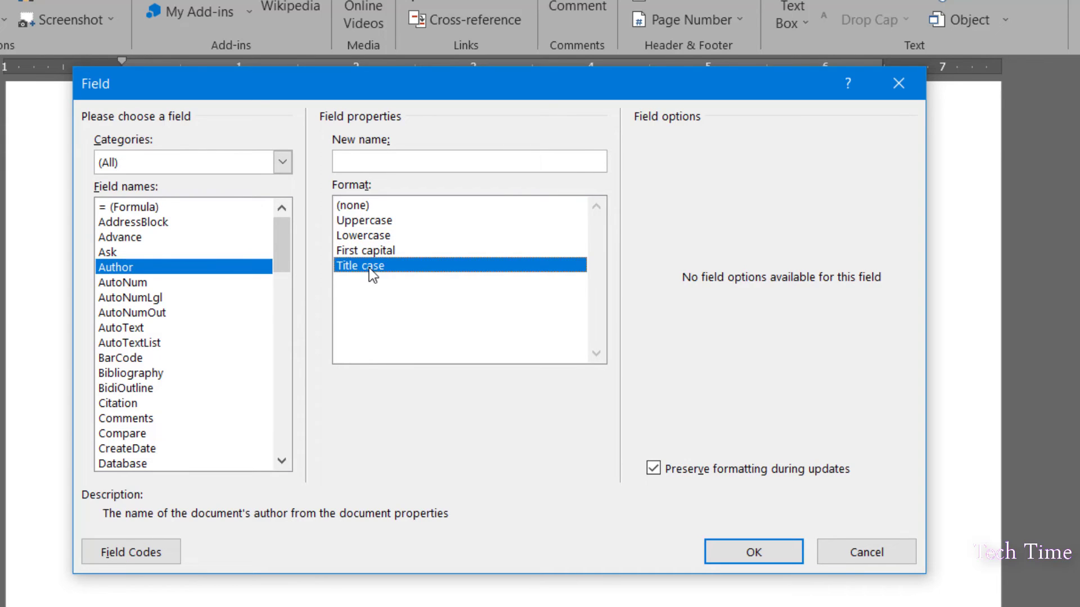
{"action": "left_click", "coordinate": [759, 554]}
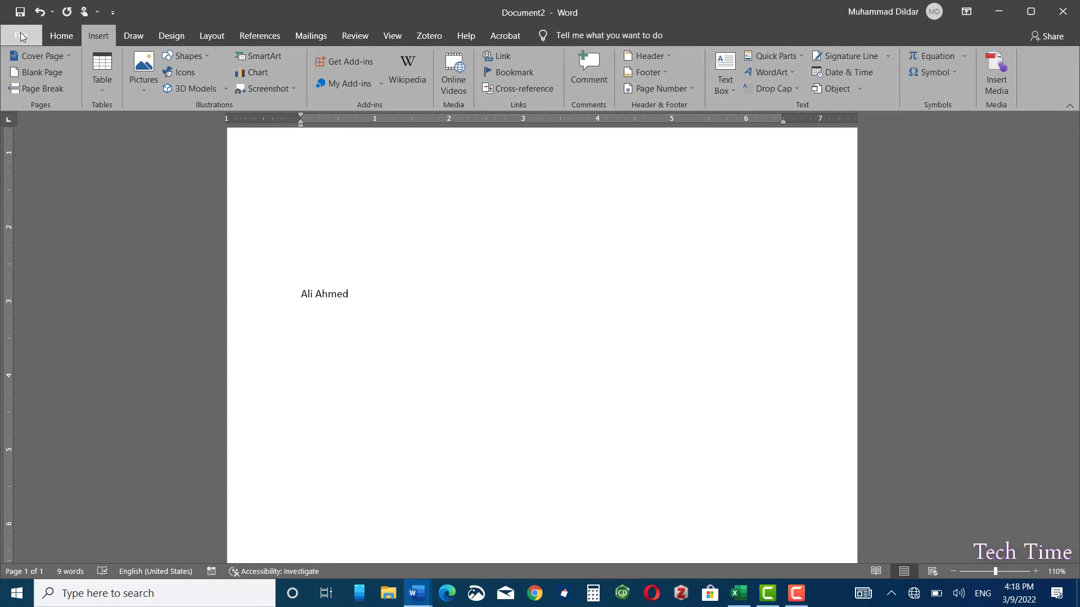
{"action": "left_click", "coordinate": [14, 34]}
In Advanced Properties, replace the Author property's surname with the new surname, then return to the document.
{"action": "left_click", "coordinate": [51, 169]}
{"action": "left_click", "coordinate": [608, 117]}
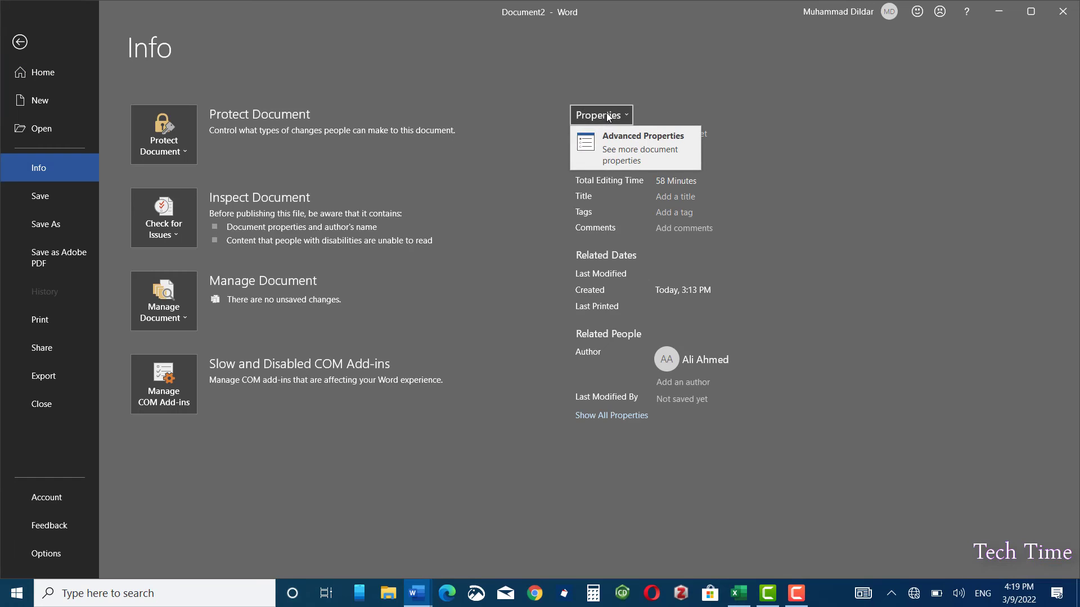
{"action": "left_click", "coordinate": [624, 138]}
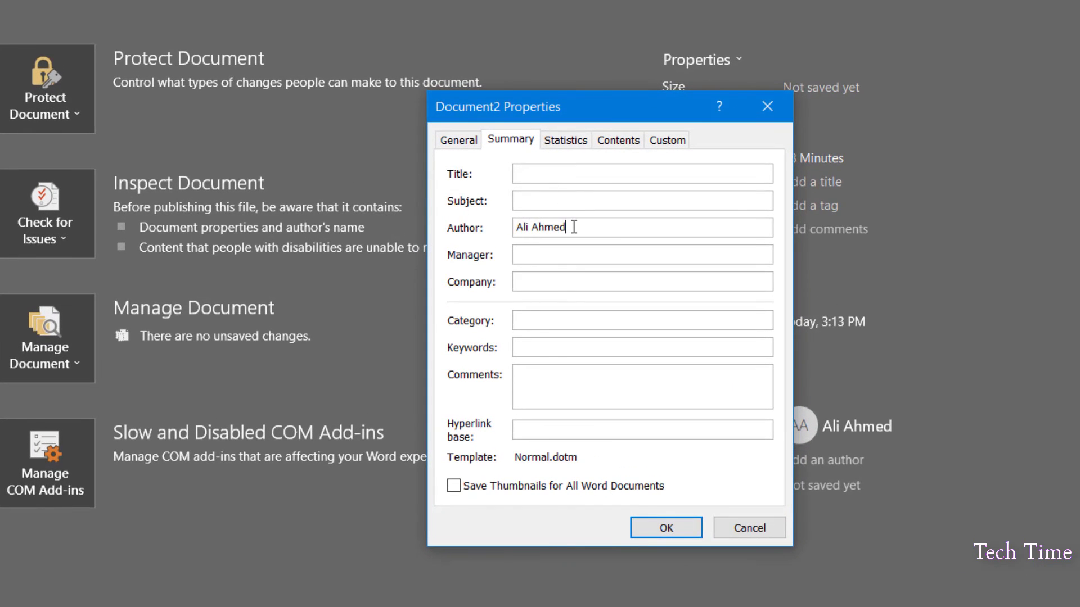
{"action": "left_click_drag", "start_coordinate": [573, 227], "coordinate": [541, 227]}
{"action": "key", "text": "BackSpace"}
{"action": "type", "text": "Khan"}
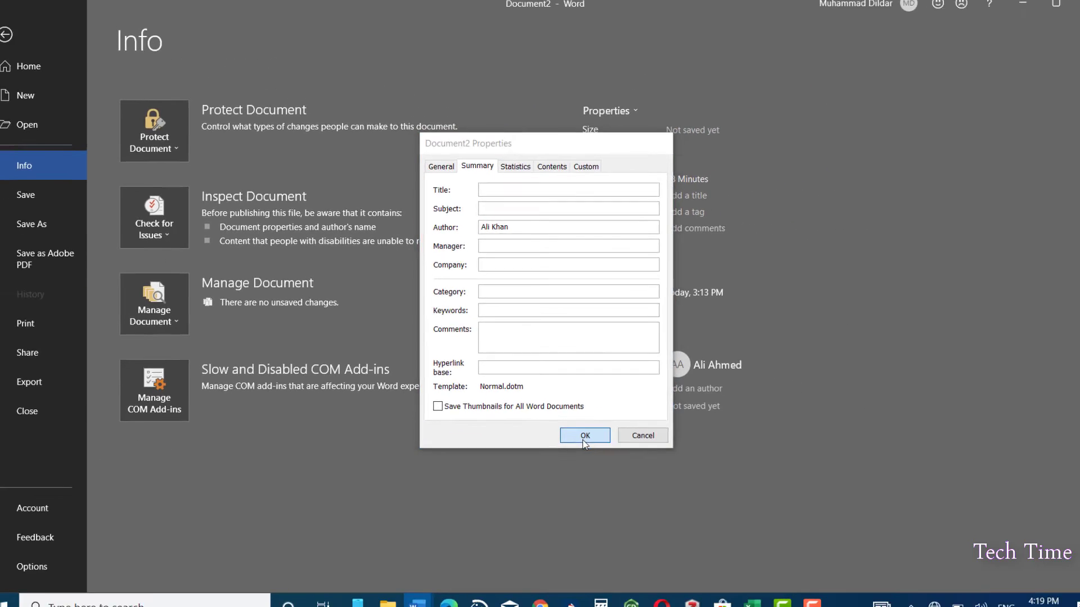
{"action": "left_click", "coordinate": [664, 526]}
{"action": "key", "text": "Escape"}
{"action": "left_click", "coordinate": [780, 56]}
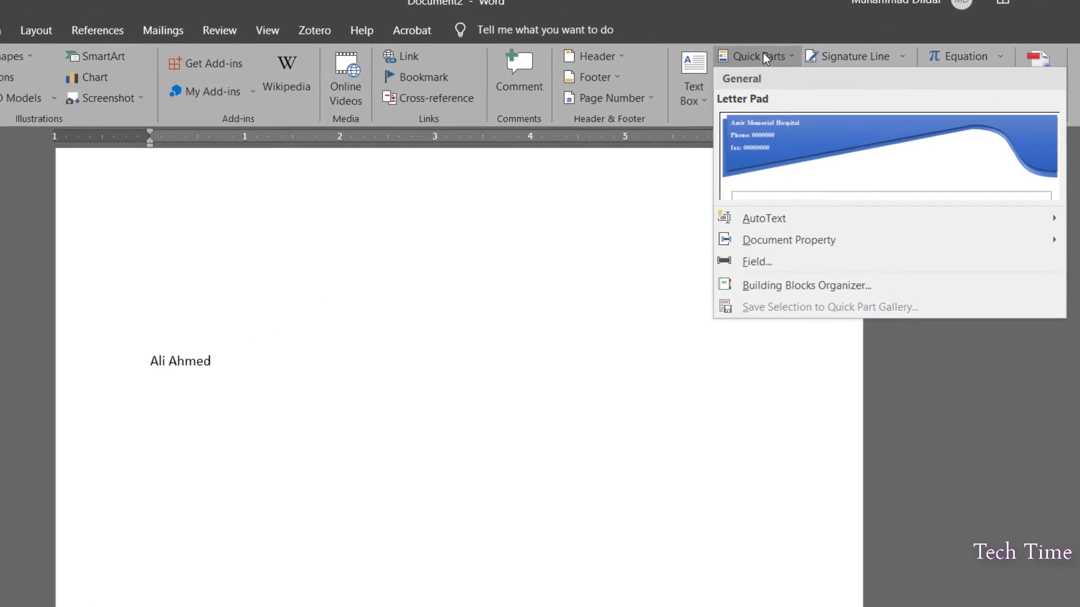
Insert a second Author field below the first line.
{"action": "left_click", "coordinate": [773, 215]}
{"action": "left_click", "coordinate": [84, 330]}
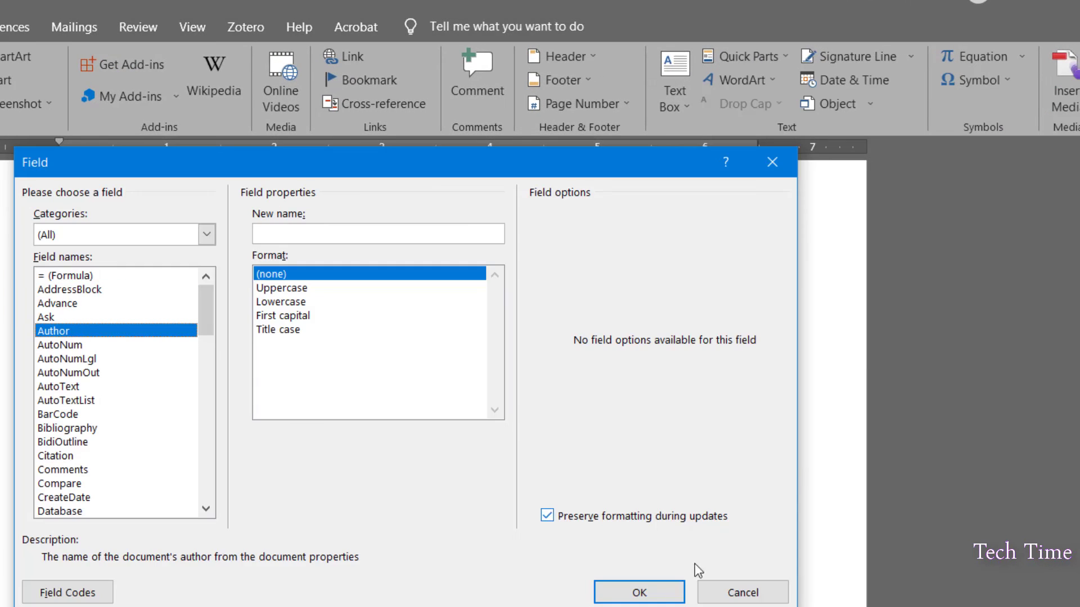
{"action": "left_click", "coordinate": [639, 591]}
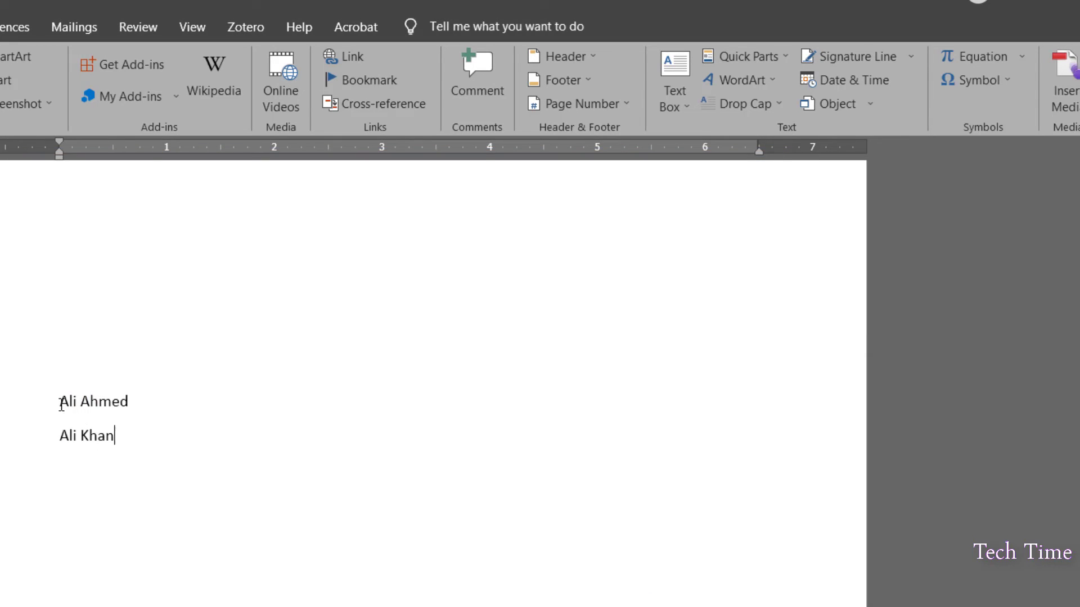
Update the original Author field so it shows the new author name.
{"action": "left_click", "coordinate": [103, 402]}
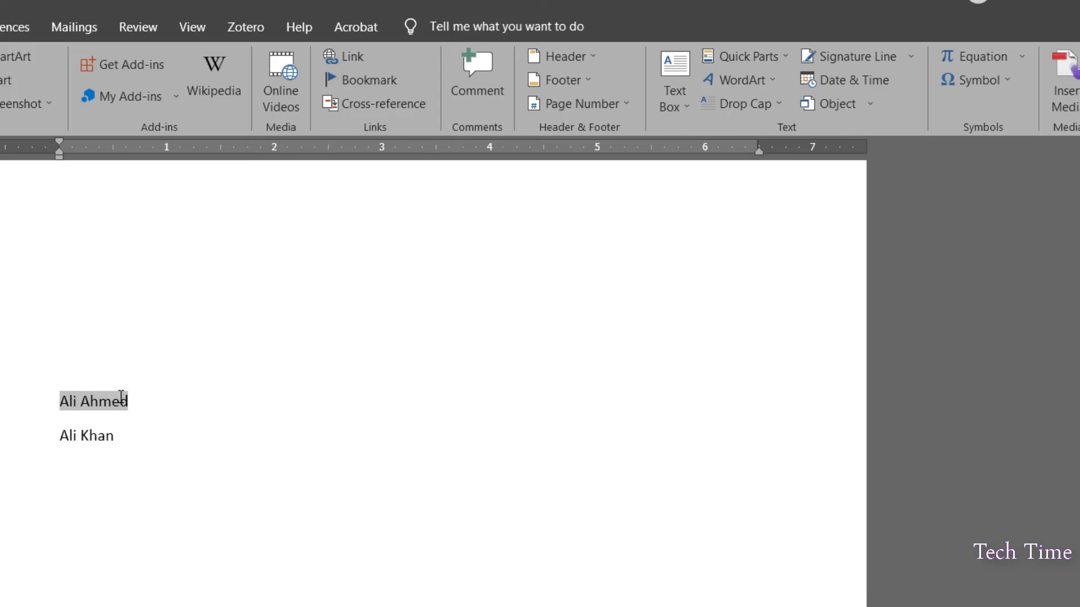
{"action": "right_click", "coordinate": [121, 397]}
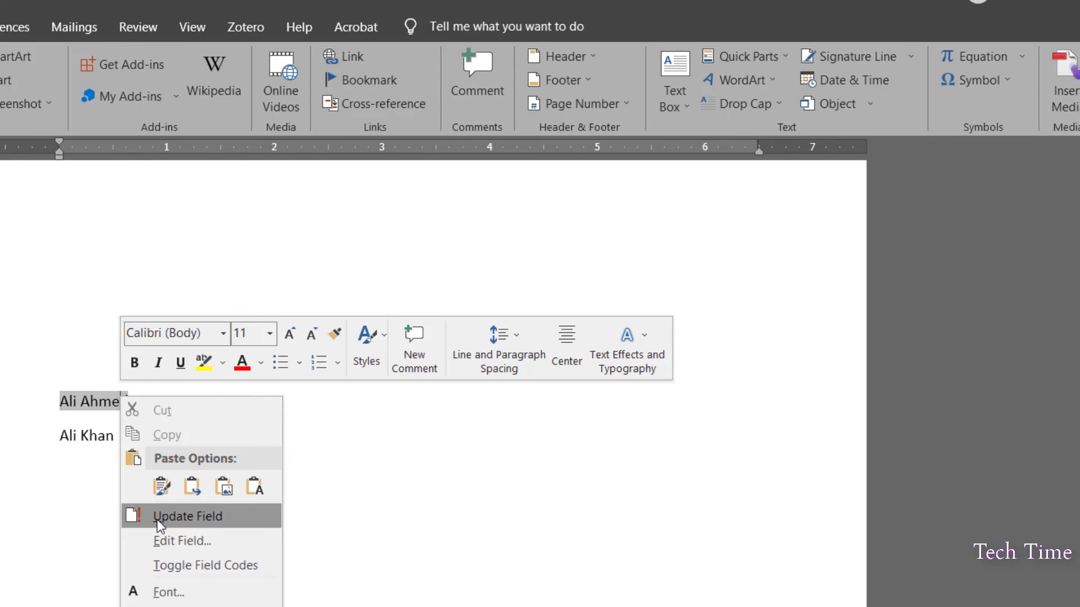
{"action": "left_click", "coordinate": [157, 519]}
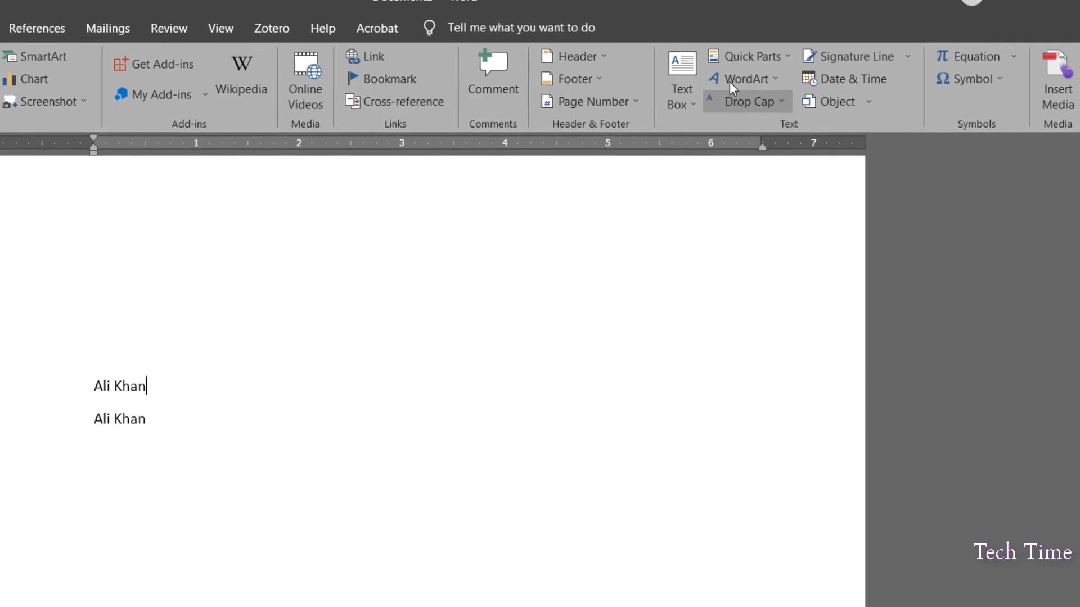
{"action": "left_click", "coordinate": [748, 57]}
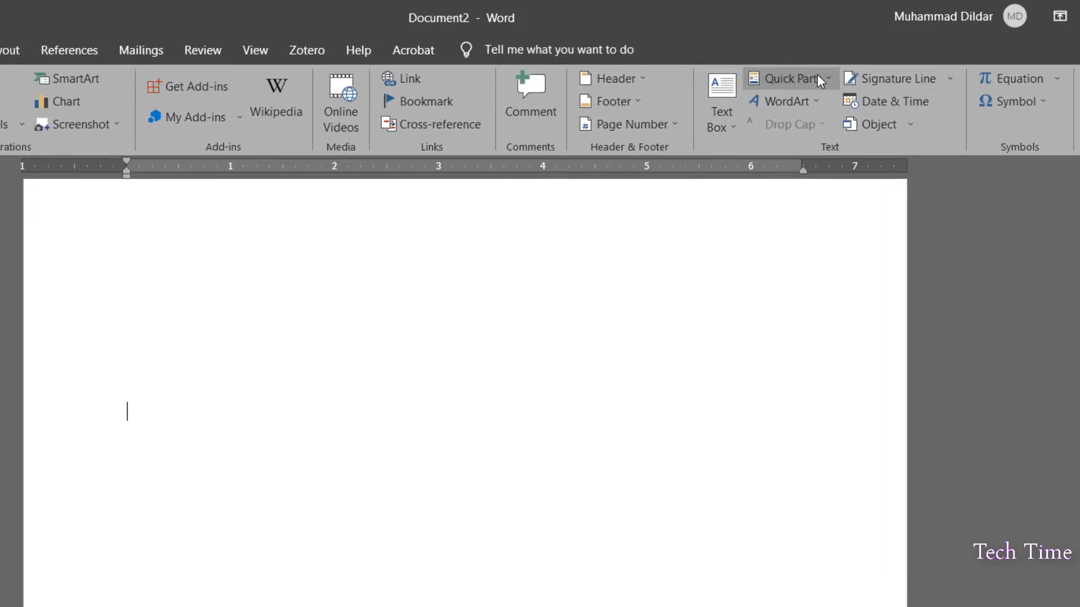
Delete the Letter Pad block via the Building Blocks Organizer, confirm, and close the organizer.
{"action": "left_click", "coordinate": [836, 90]}
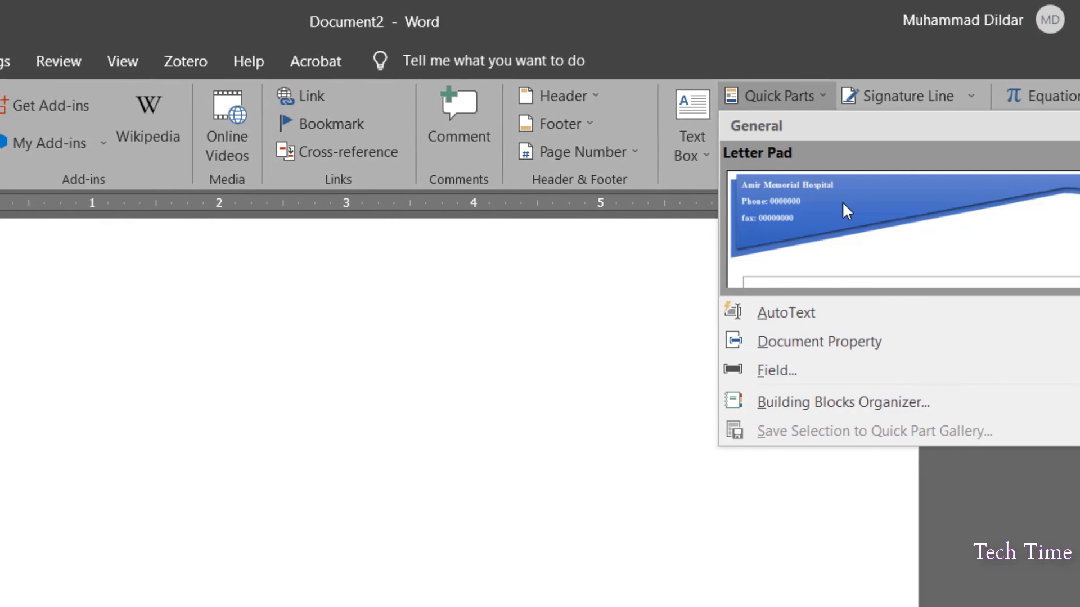
{"action": "right_click", "coordinate": [870, 192]}
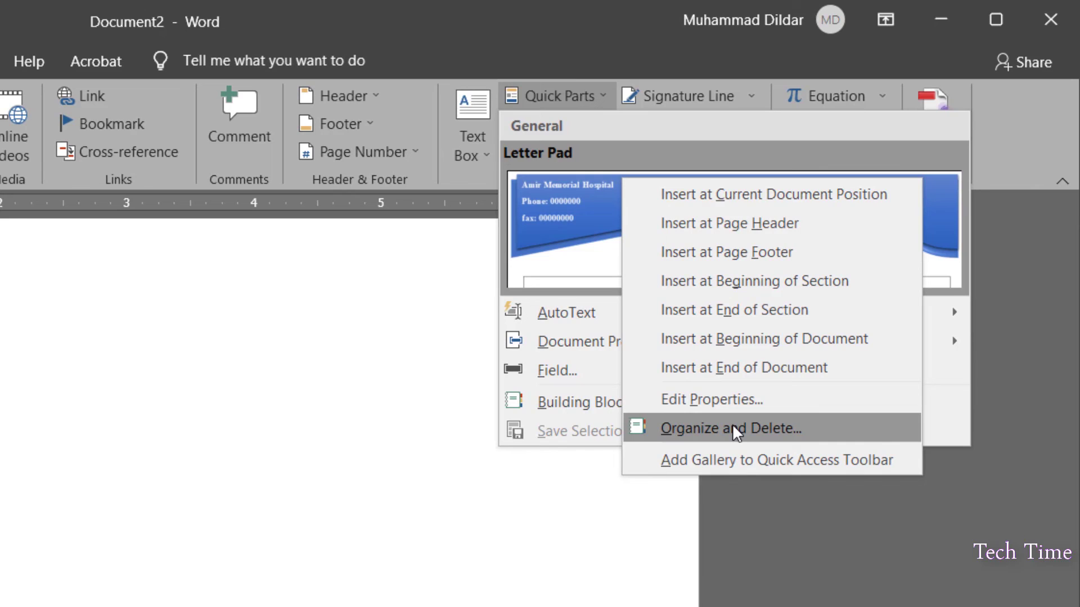
{"action": "left_click", "coordinate": [733, 428]}
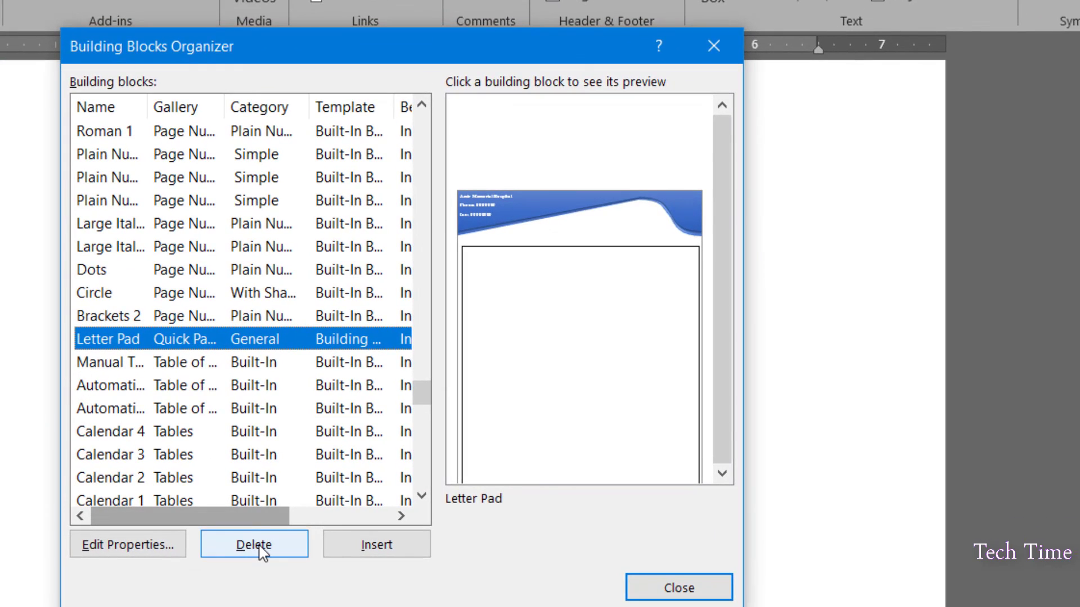
{"action": "left_click", "coordinate": [263, 553]}
{"action": "left_click", "coordinate": [356, 419]}
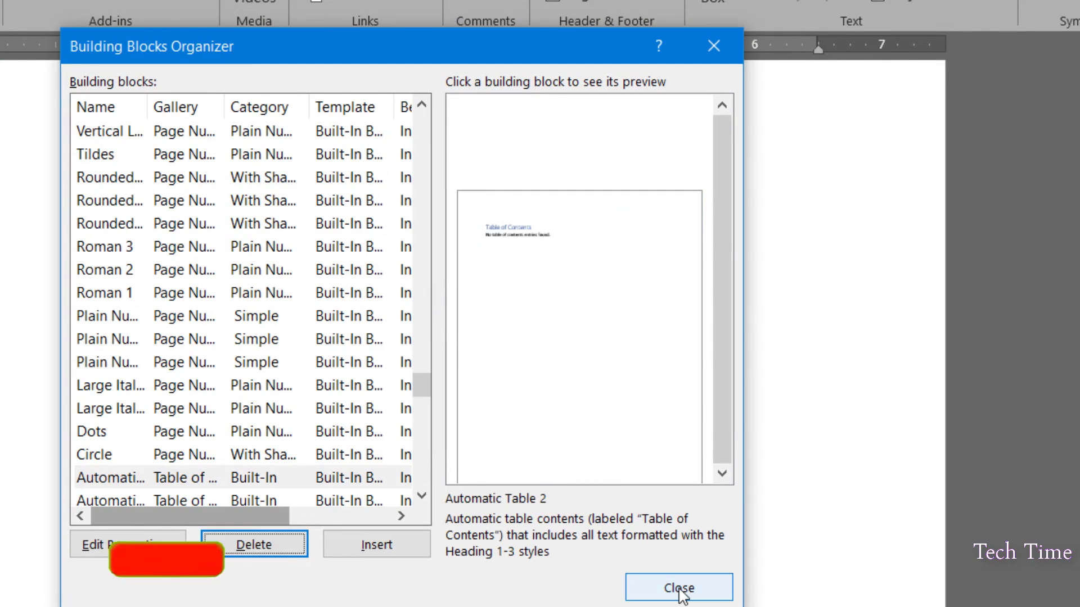
{"action": "left_click", "coordinate": [679, 588]}
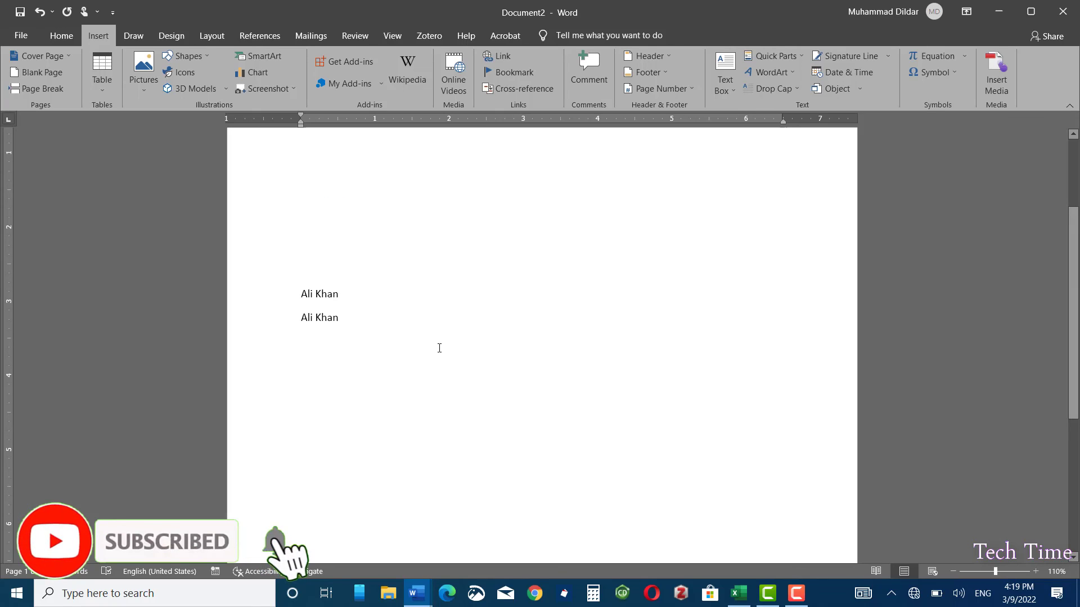